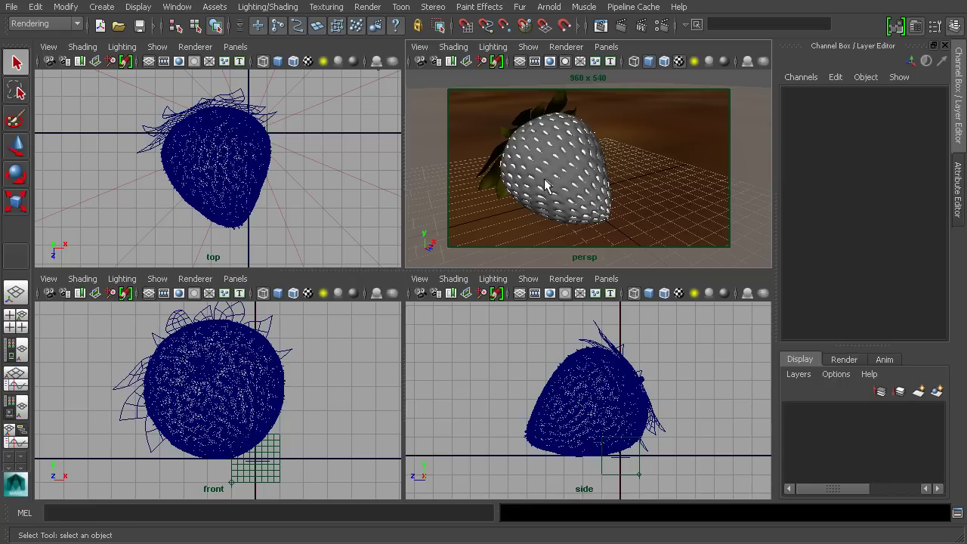
Select the strawberry mesh and set the scene's renderer to Arnold Renderer in the render settings.
{"action": "key", "text": "ctrl+shift+a"}
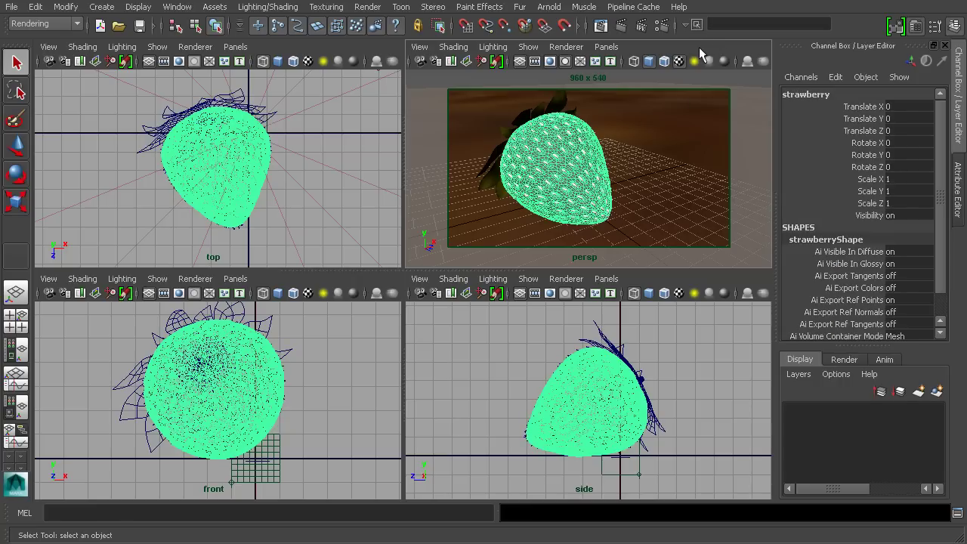
{"action": "left_click", "coordinate": [661, 28]}
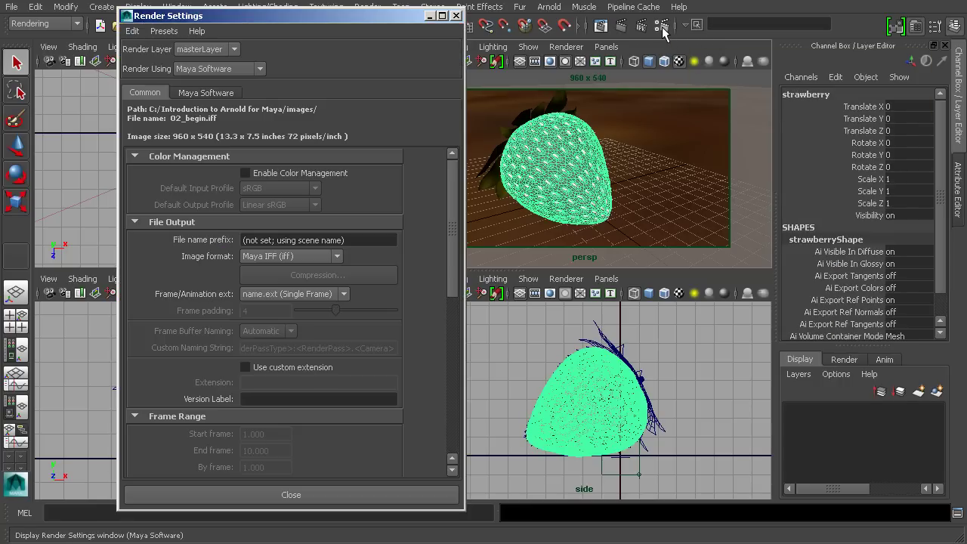
{"action": "left_click", "coordinate": [219, 68]}
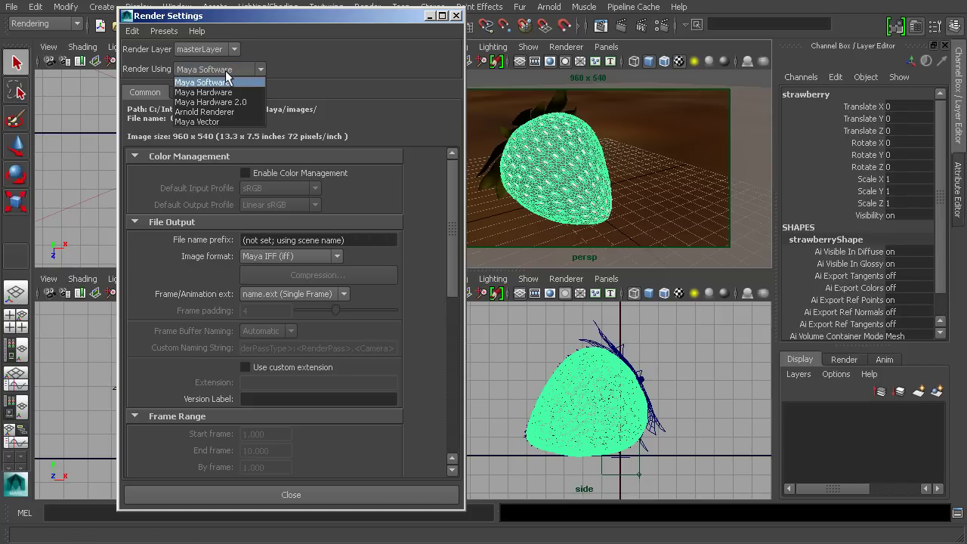
{"action": "left_click", "coordinate": [219, 111]}
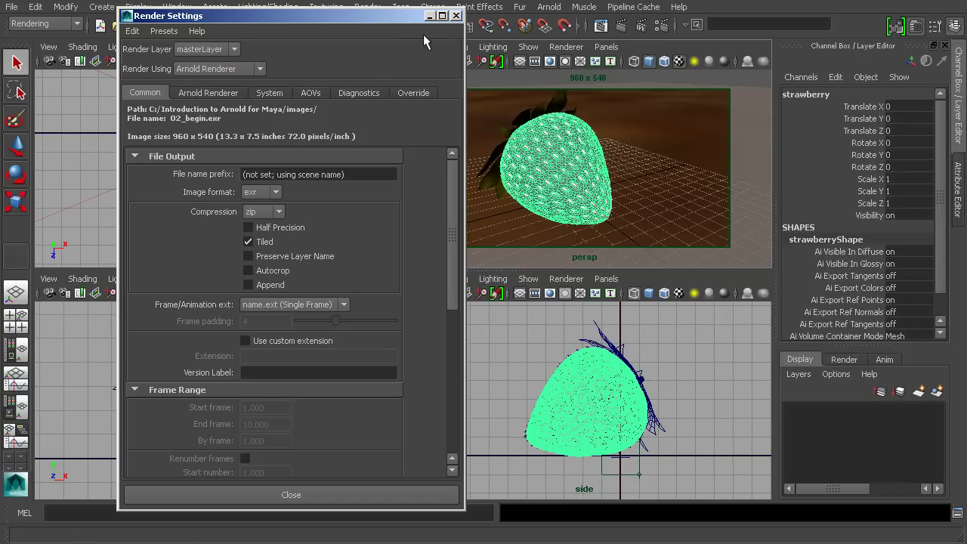
{"action": "left_click_drag", "start_coordinate": [397, 22], "coordinate": [352, 22]}
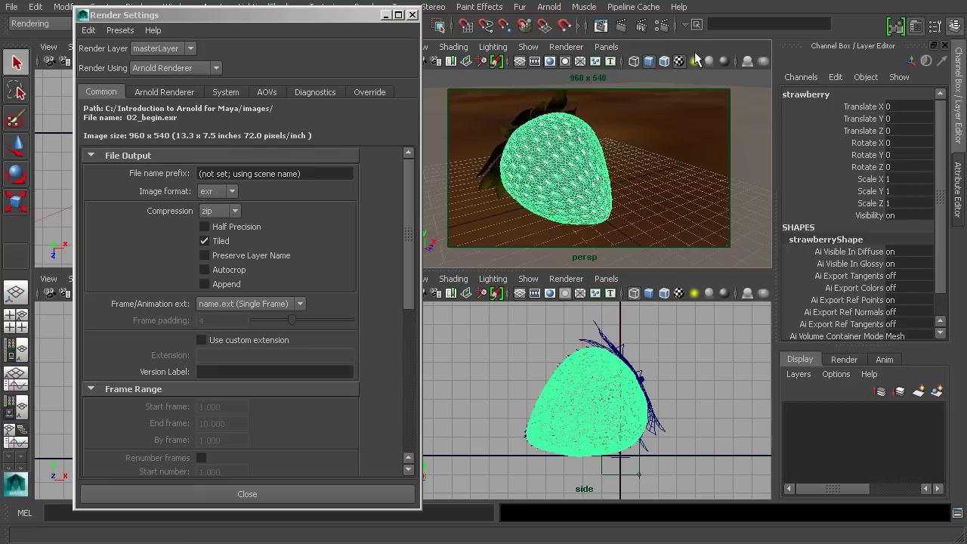
Start an IPR render of the perspective view and orbit the camera around the strawberry to test its live updating.
{"action": "left_click", "coordinate": [640, 27]}
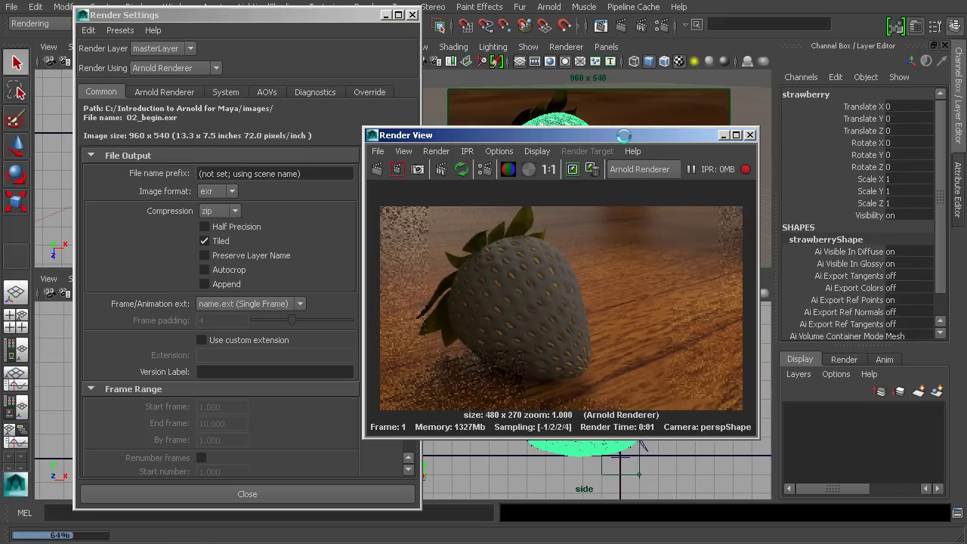
{"action": "left_click_drag", "start_coordinate": [605, 134], "coordinate": [763, 169]}
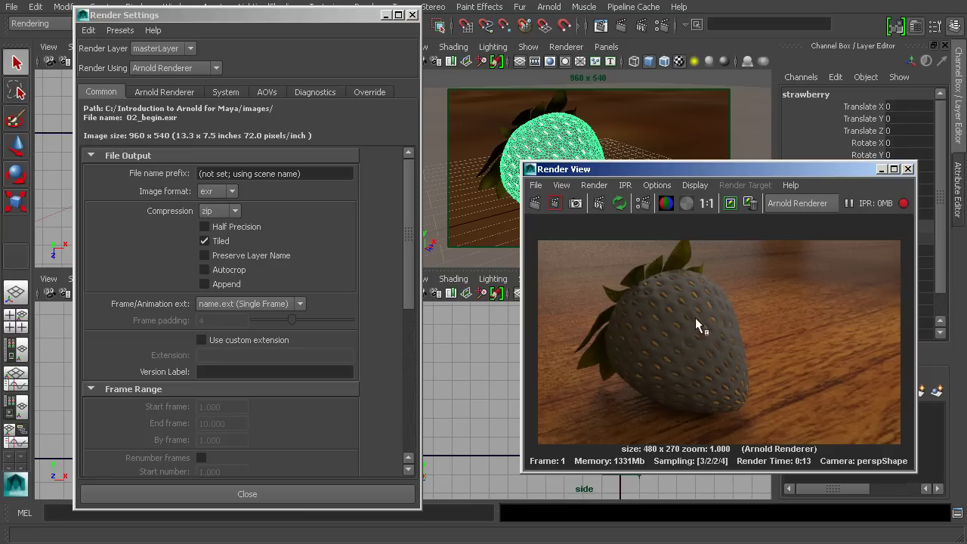
{"action": "left_click_drag", "start_coordinate": [627, 110], "coordinate": [652, 133], "text": "alt"}
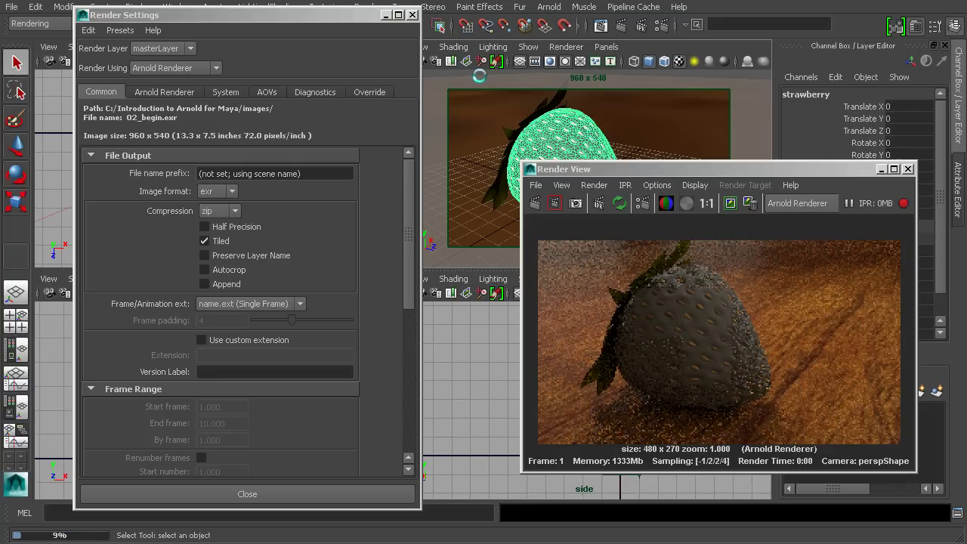
{"action": "mouse_move", "coordinate": [521, 118]}
{"action": "left_mouse_down", "text": "alt"}
{"action": "mouse_move", "coordinate": [509, 119]}
{"action": "mouse_move", "coordinate": [527, 132]}
{"action": "left_mouse_up", "text": "alt"}
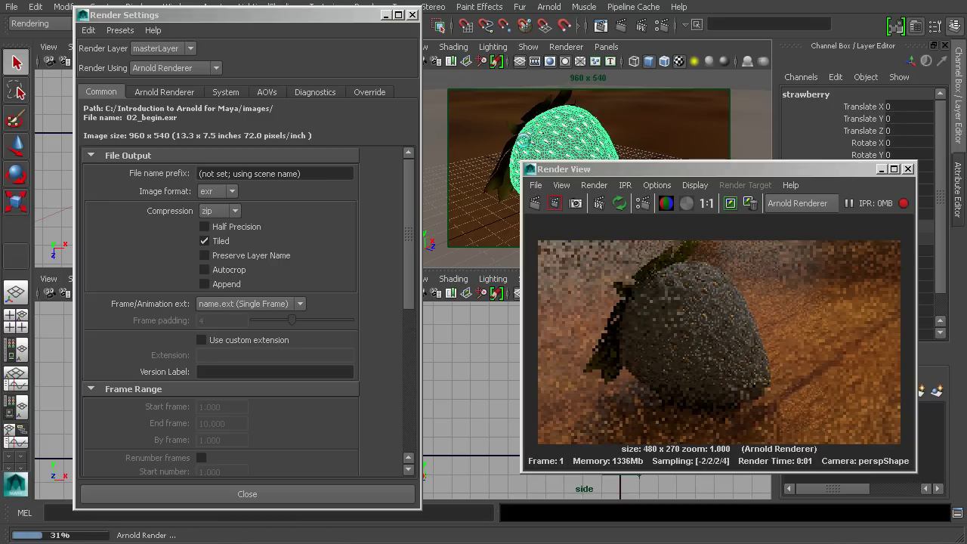
Close the render settings, switch to the Hypershade and perspective layout, and list the Arnold shaders in a widened node list.
{"action": "left_click", "coordinate": [413, 14]}
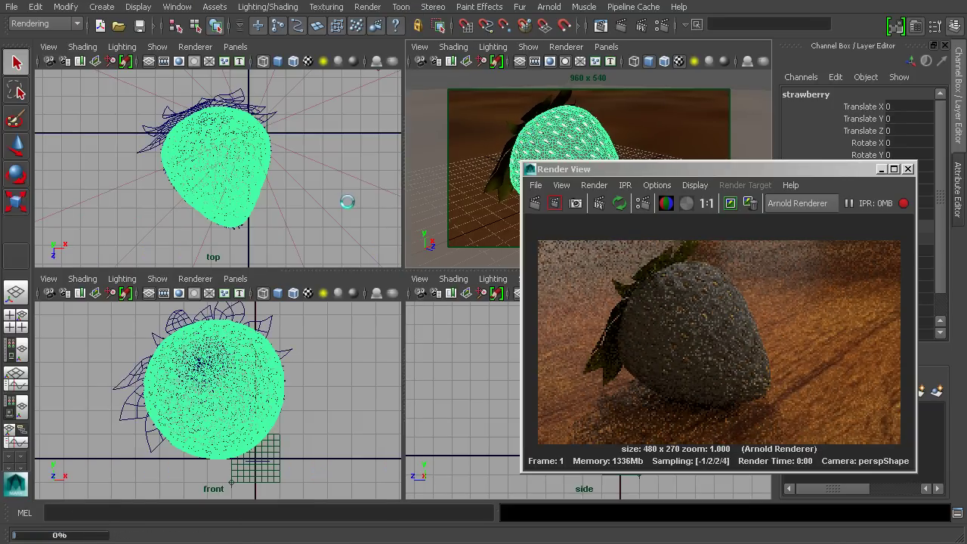
{"action": "left_click", "coordinate": [18, 405]}
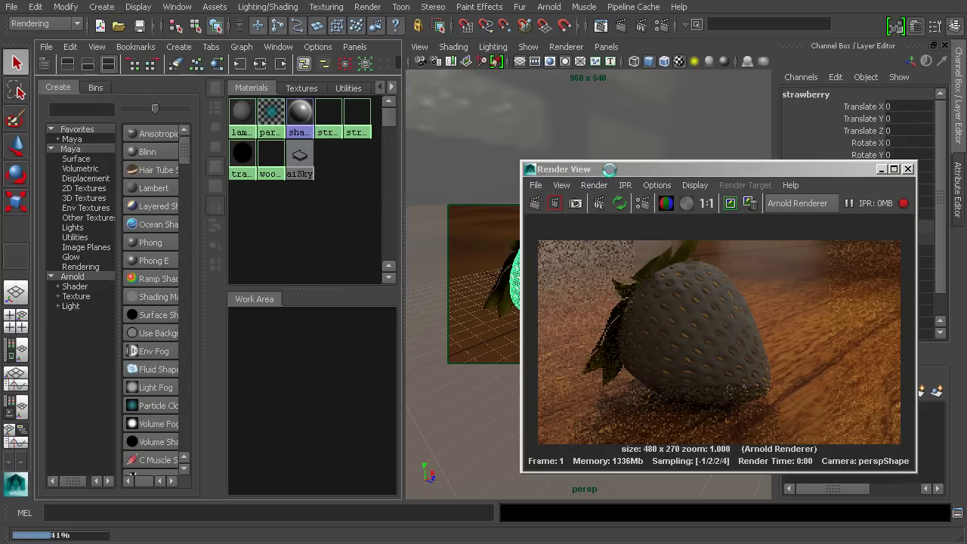
{"action": "left_click_drag", "start_coordinate": [606, 168], "coordinate": [611, 165]}
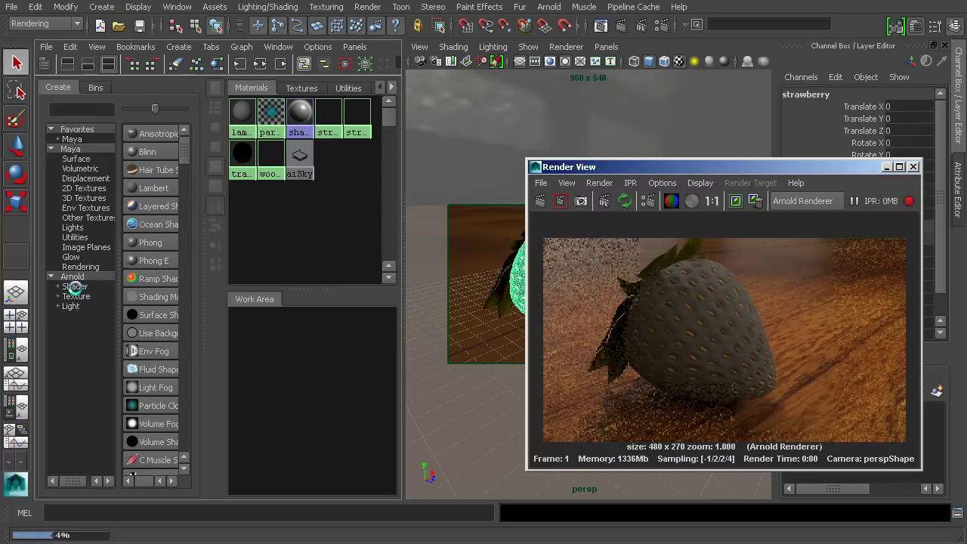
{"action": "left_click", "coordinate": [79, 287]}
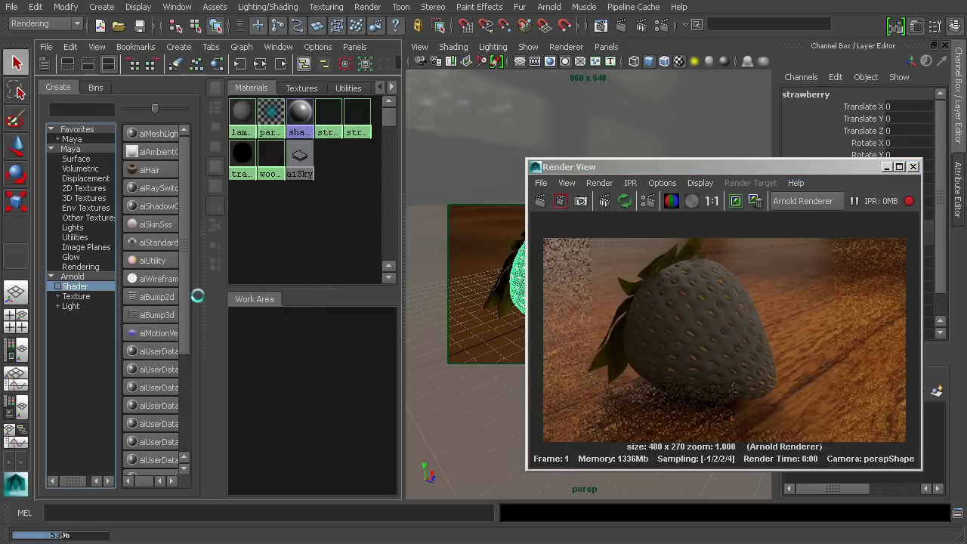
{"action": "left_click_drag", "start_coordinate": [199, 295], "coordinate": [231, 280]}
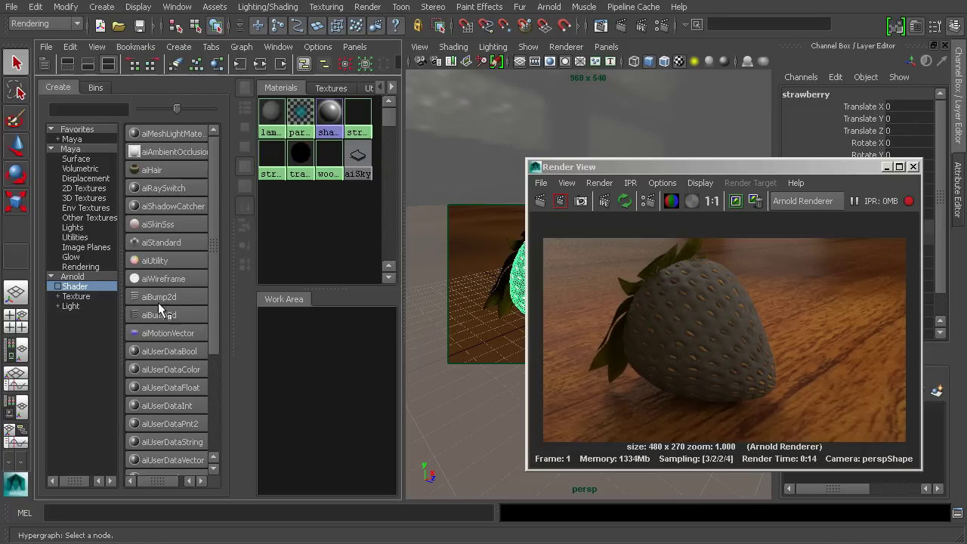
Create an aiStandard shader and assign it to the strawberry mesh.
{"action": "left_click", "coordinate": [162, 242]}
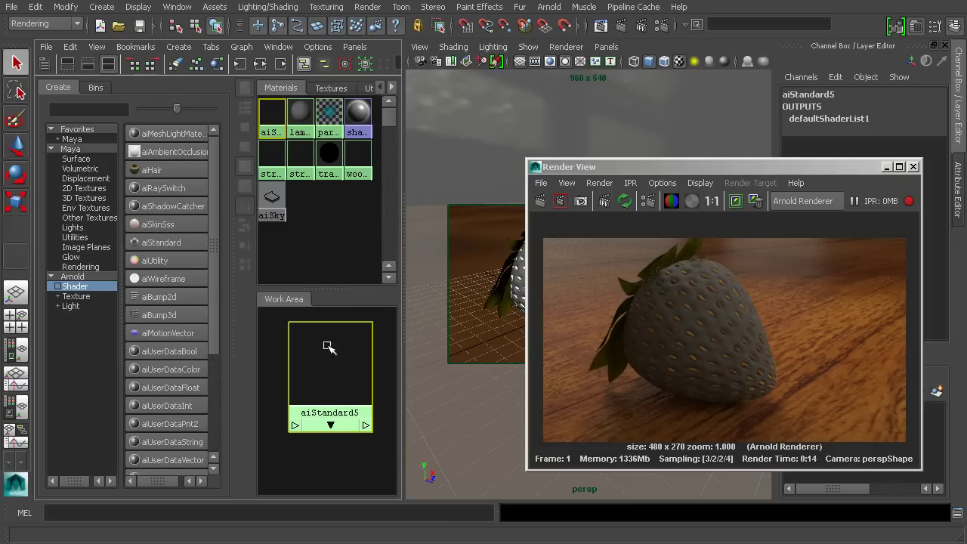
{"action": "left_click_drag", "start_coordinate": [665, 173], "coordinate": [218, 58]}
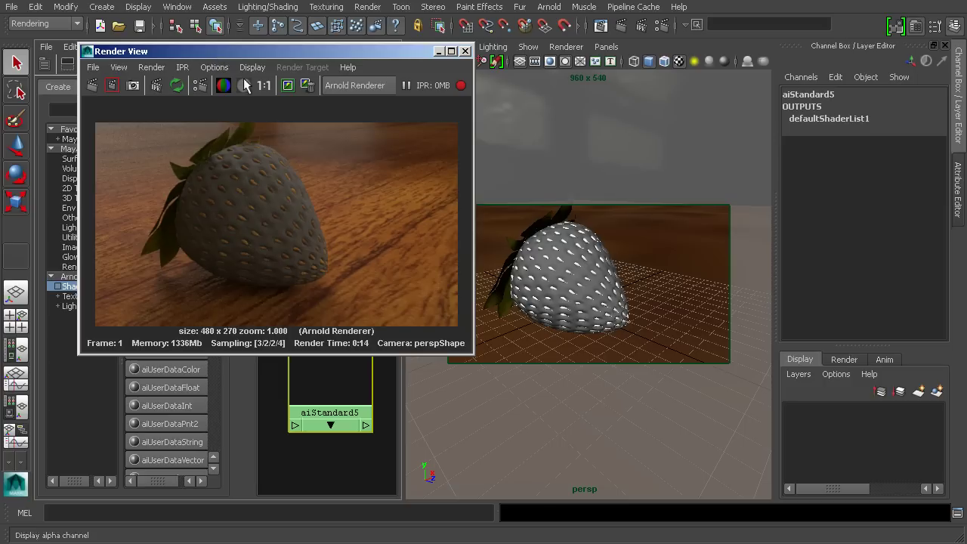
{"action": "left_click", "coordinate": [585, 298]}
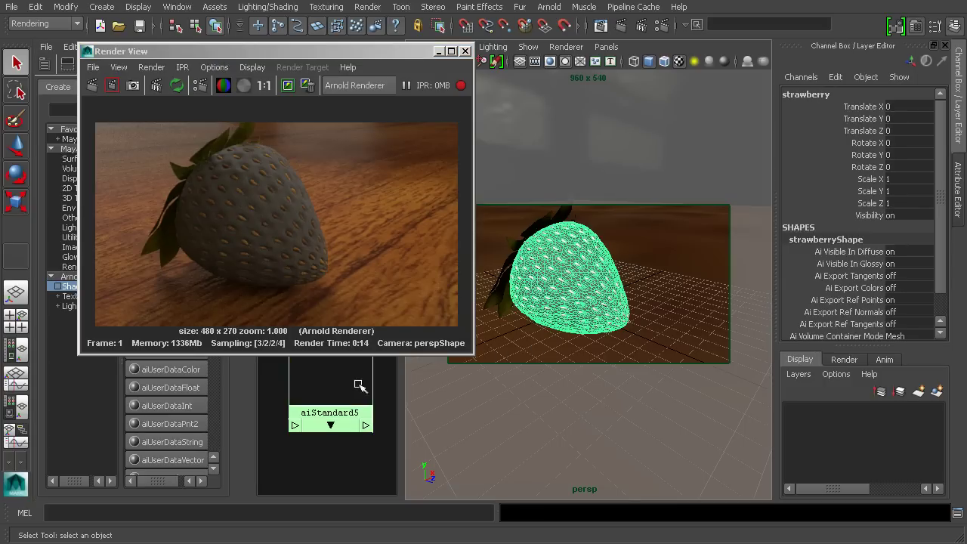
{"action": "right_click_drag", "start_coordinate": [346, 377], "coordinate": [344, 359]}
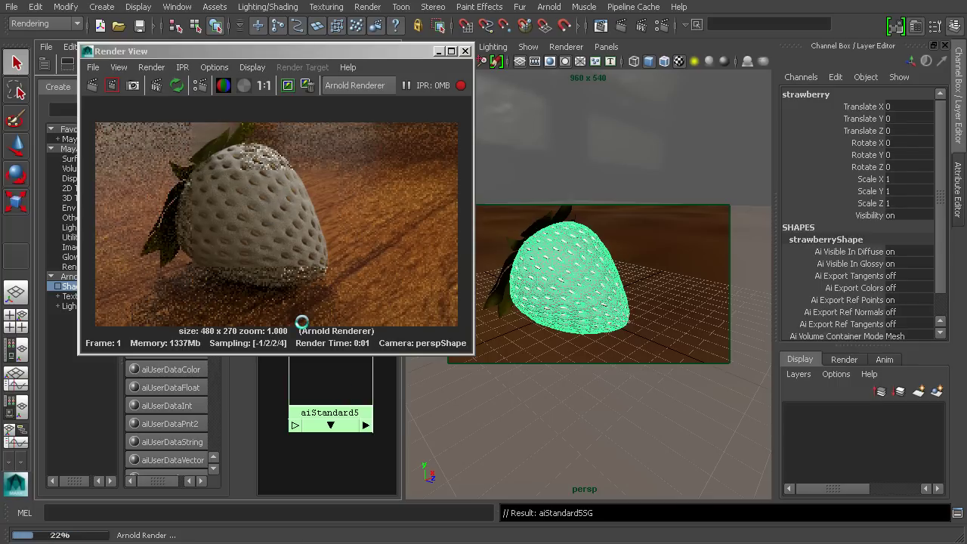
Show the Diffuse attributes of the strawberry's aiStandard shader.
{"action": "key", "text": "ctrl+a"}
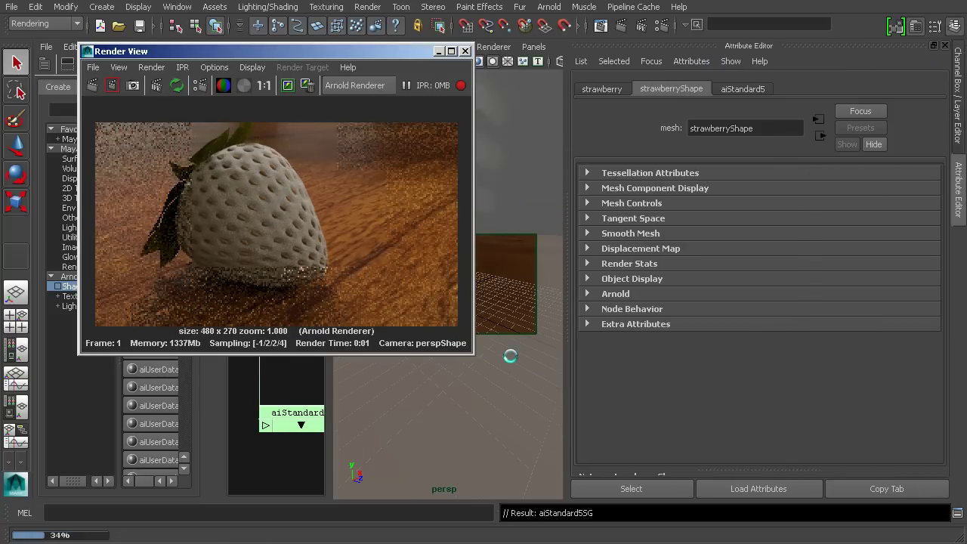
{"action": "left_click", "coordinate": [742, 88]}
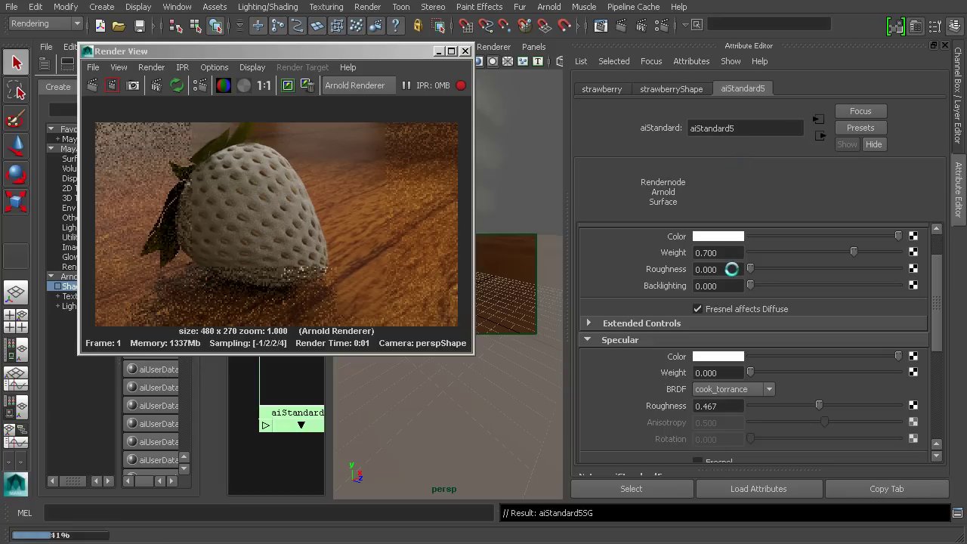
{"action": "left_click_drag", "start_coordinate": [937, 292], "coordinate": [936, 266]}
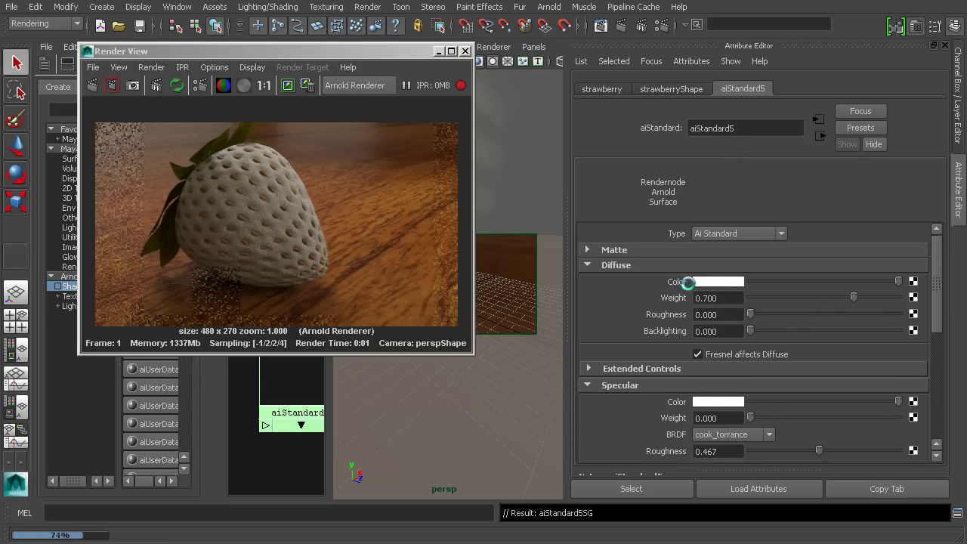
Set the shader's diffuse color to bright blue, hue about 204 and saturation about 0.955, and refresh the IPR render.
{"action": "left_click", "coordinate": [718, 282]}
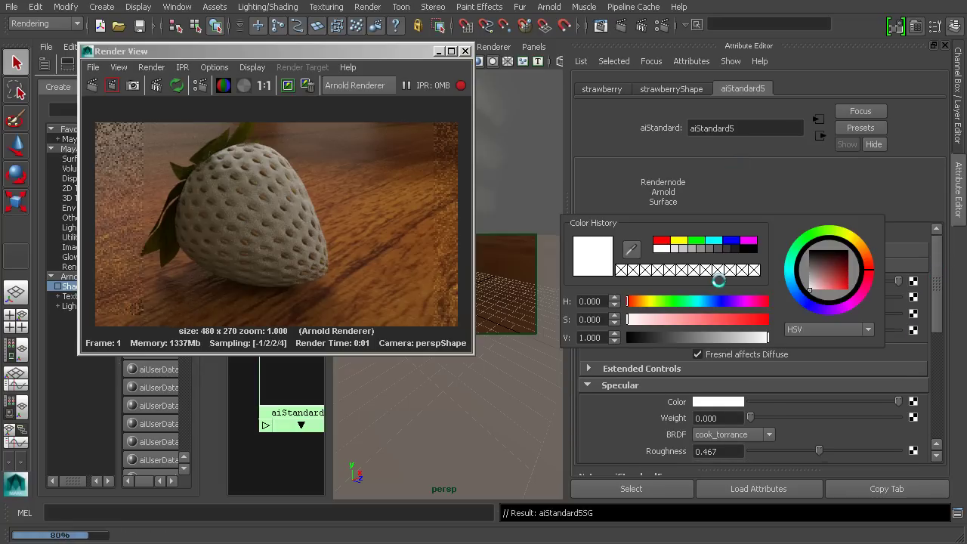
{"action": "left_click", "coordinate": [707, 301]}
{"action": "left_click_drag", "start_coordinate": [713, 320], "coordinate": [763, 319]}
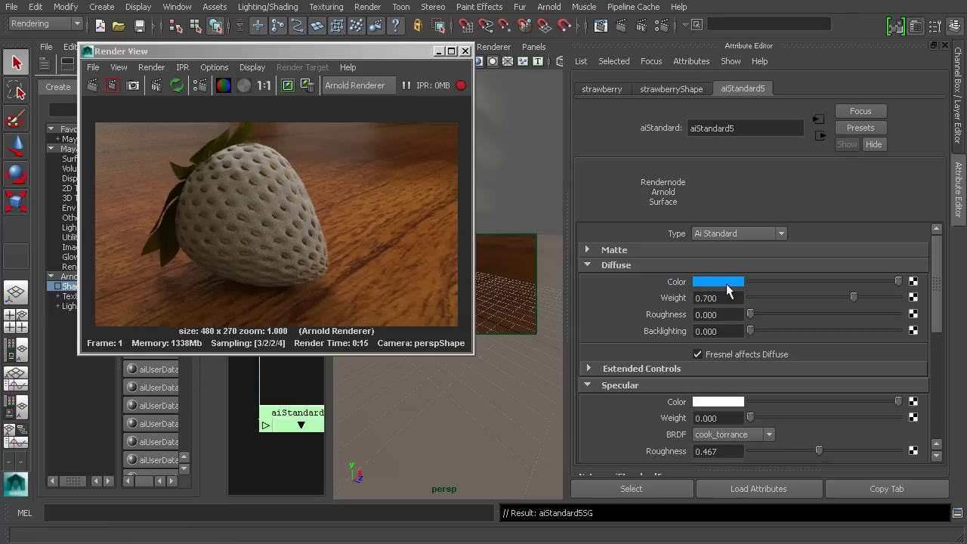
{"action": "left_click", "coordinate": [177, 85]}
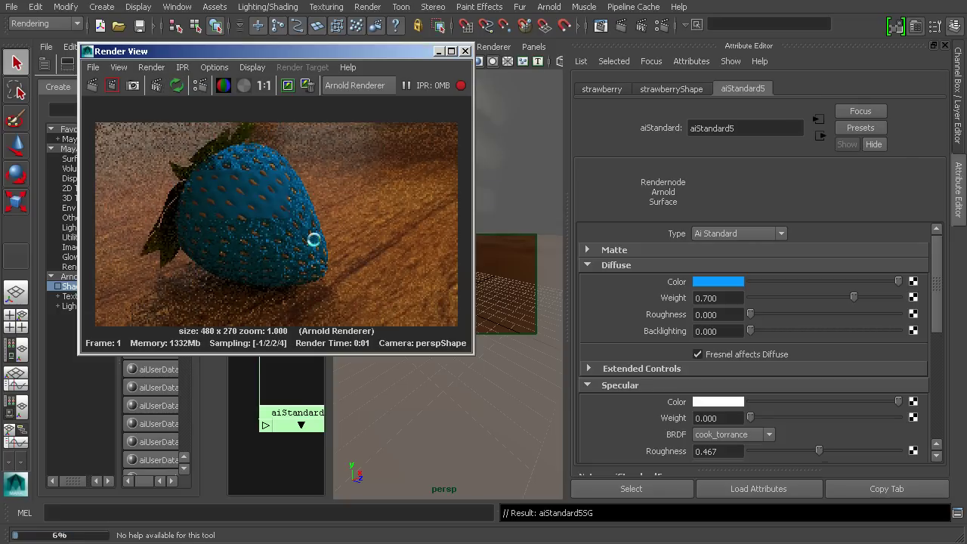
Change the shader's diffuse color to a pale green with hue about 125 and reduced saturation.
{"action": "left_click", "coordinate": [726, 282]}
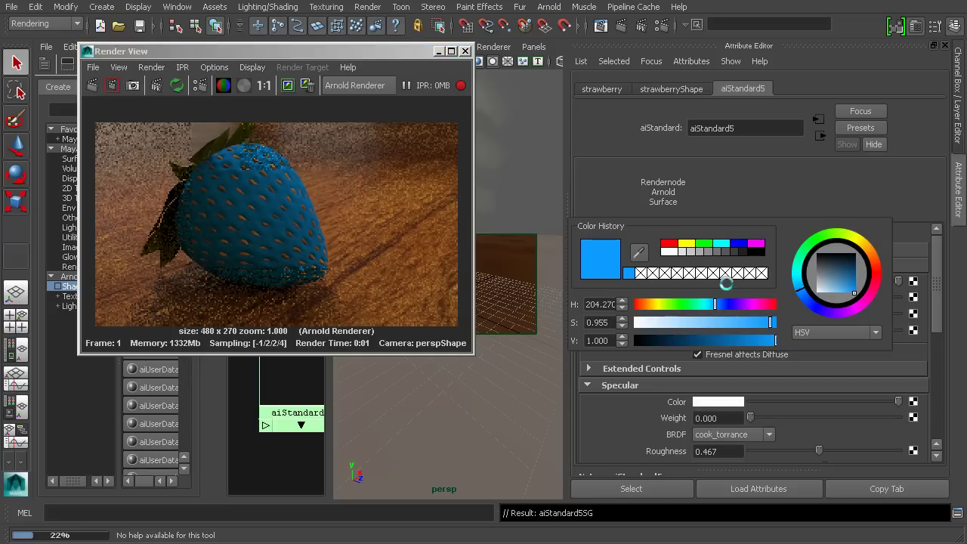
{"action": "left_click_drag", "start_coordinate": [712, 303], "coordinate": [683, 303]}
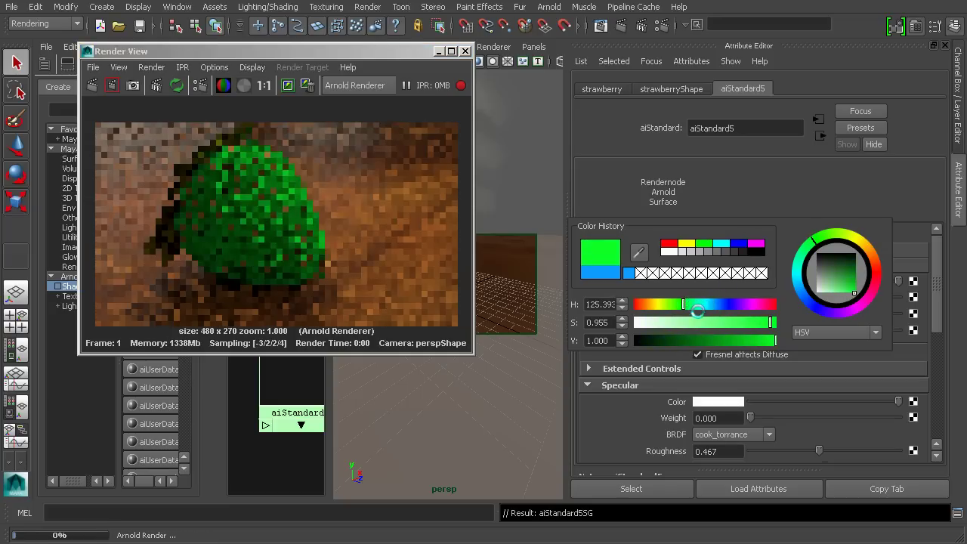
{"action": "left_click_drag", "start_coordinate": [771, 322], "coordinate": [686, 322]}
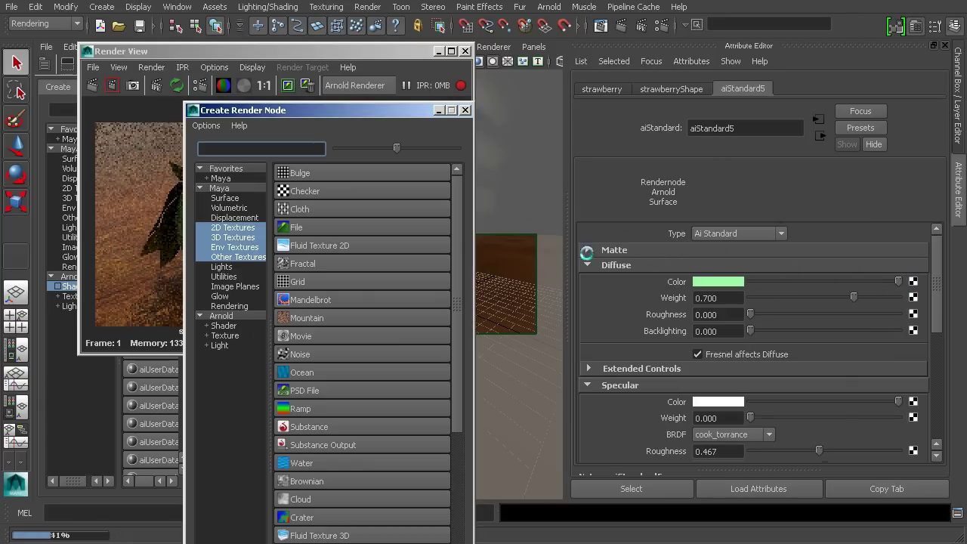
Connect a File texture to the shader's diffuse color and load strawberry_color.jpg from the sourceimages folder.
{"action": "left_click", "coordinate": [306, 227]}
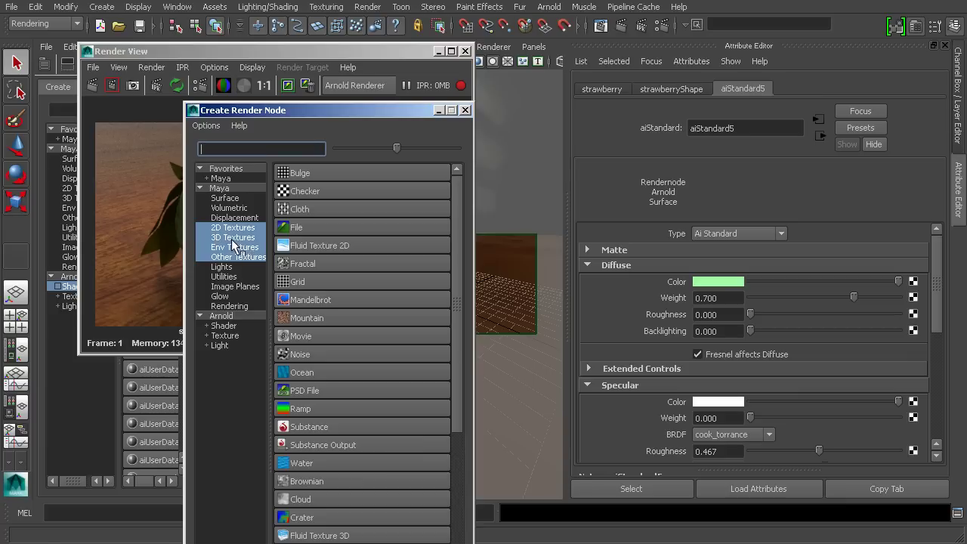
{"action": "left_click", "coordinate": [319, 226]}
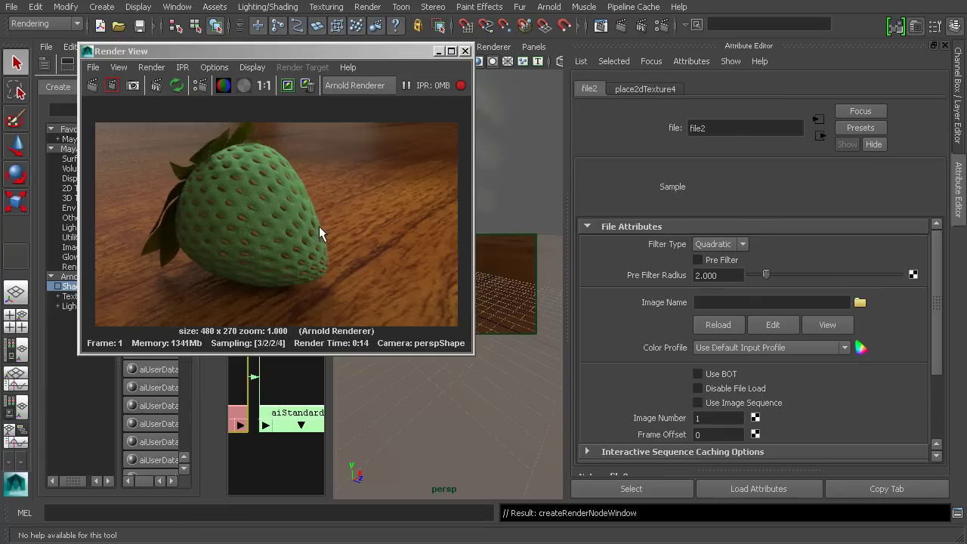
{"action": "left_click", "coordinate": [861, 302]}
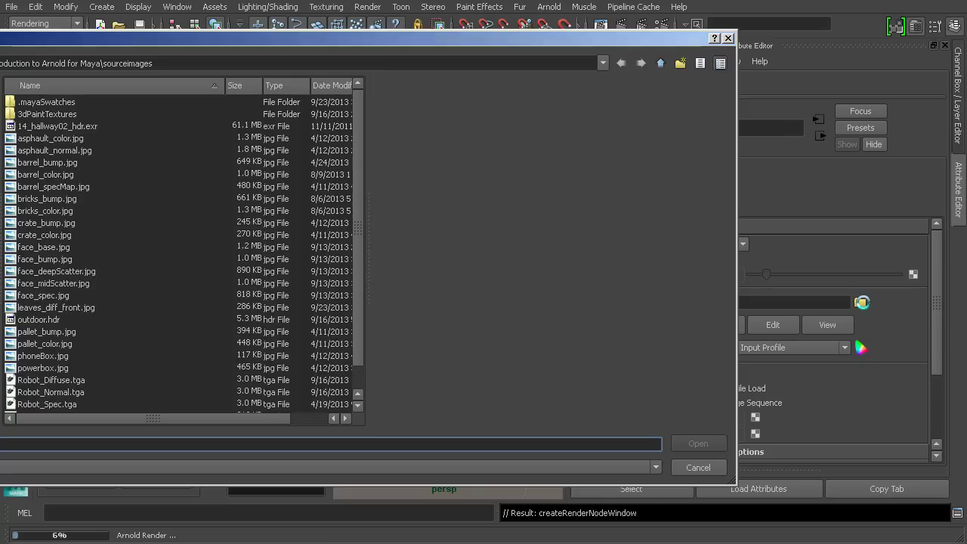
{"action": "scroll", "coordinate": [358, 205], "scroll_direction": "down", "scroll_amount": 1}
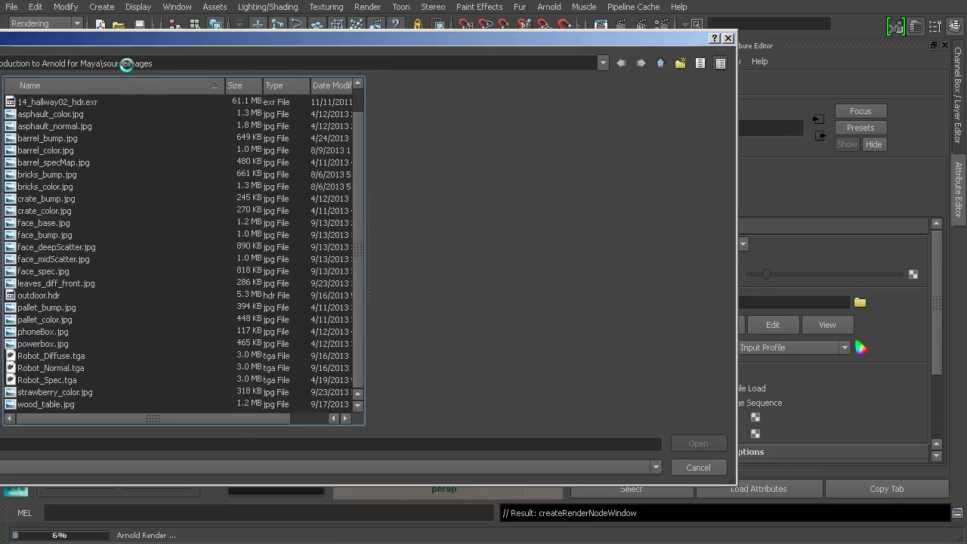
{"action": "left_click", "coordinate": [66, 392]}
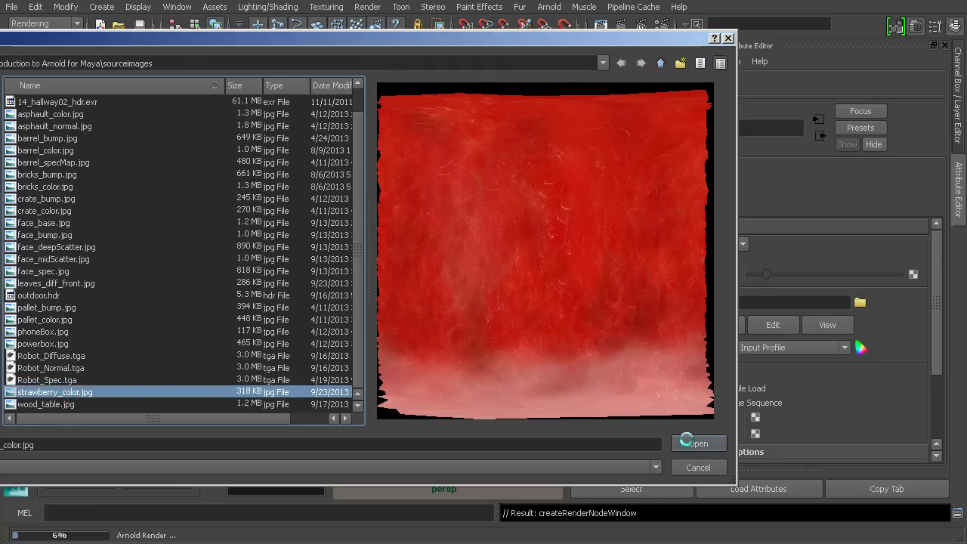
{"action": "left_click", "coordinate": [687, 444]}
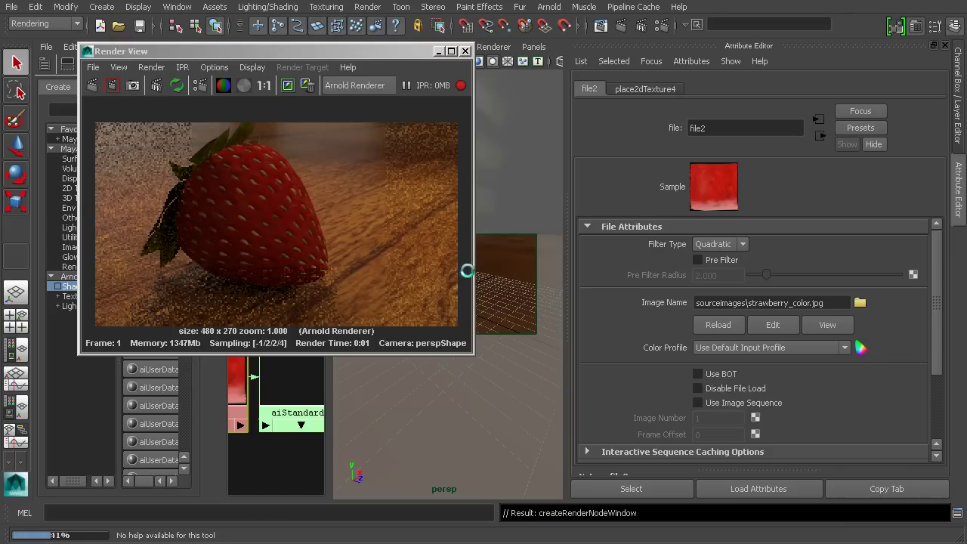
Show the strawberry's aiStandard shader attributes and try its diffuse weight at 0 and at 1.
{"action": "left_click", "coordinate": [304, 408]}
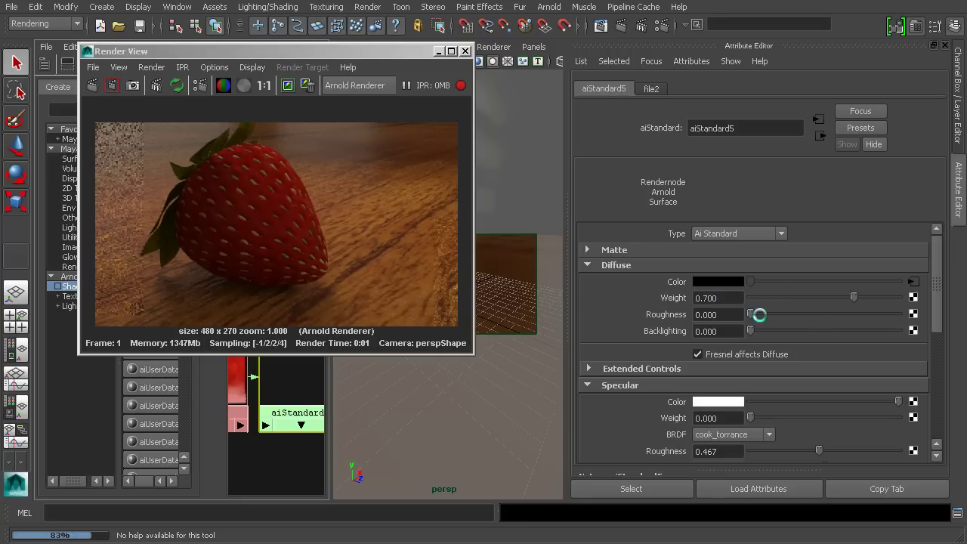
{"action": "left_click", "coordinate": [721, 298]}
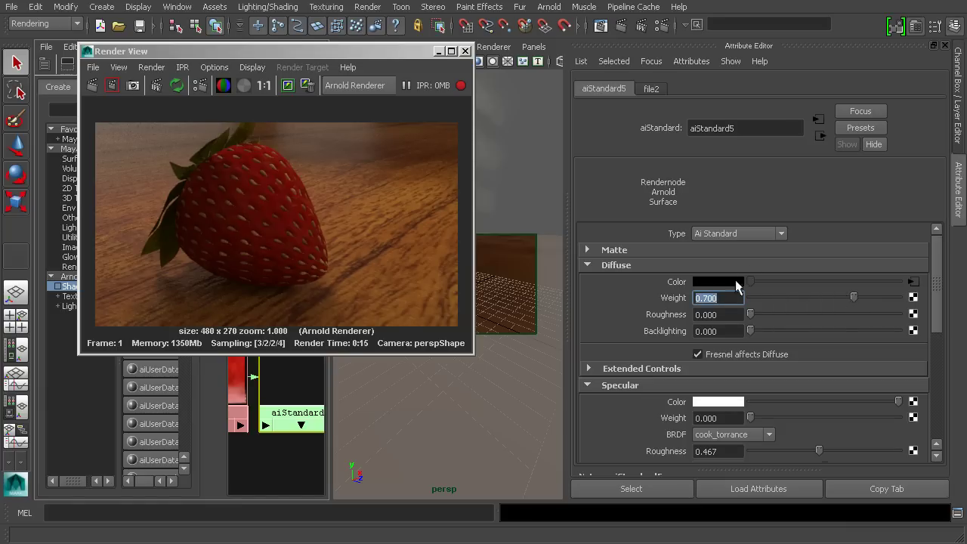
{"action": "left_click_drag", "start_coordinate": [852, 298], "coordinate": [747, 303]}
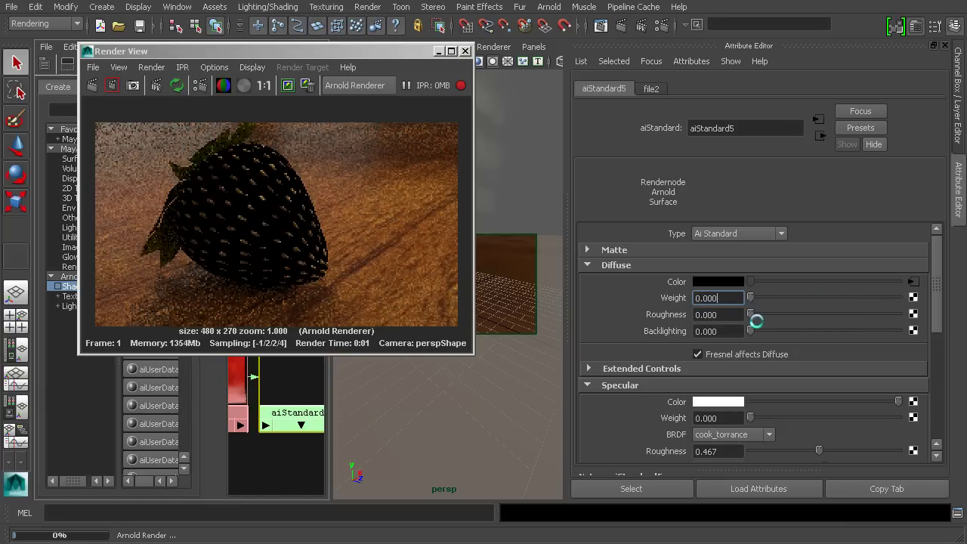
{"action": "left_click_drag", "start_coordinate": [757, 298], "coordinate": [898, 300]}
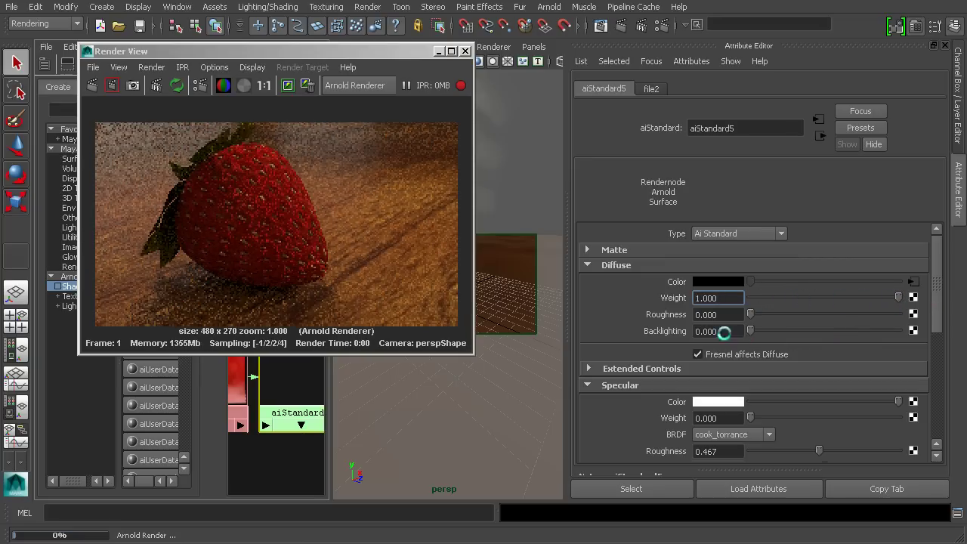
Set the strawberry shader's diffuse weight to 0.7.
{"action": "left_click", "coordinate": [727, 299]}
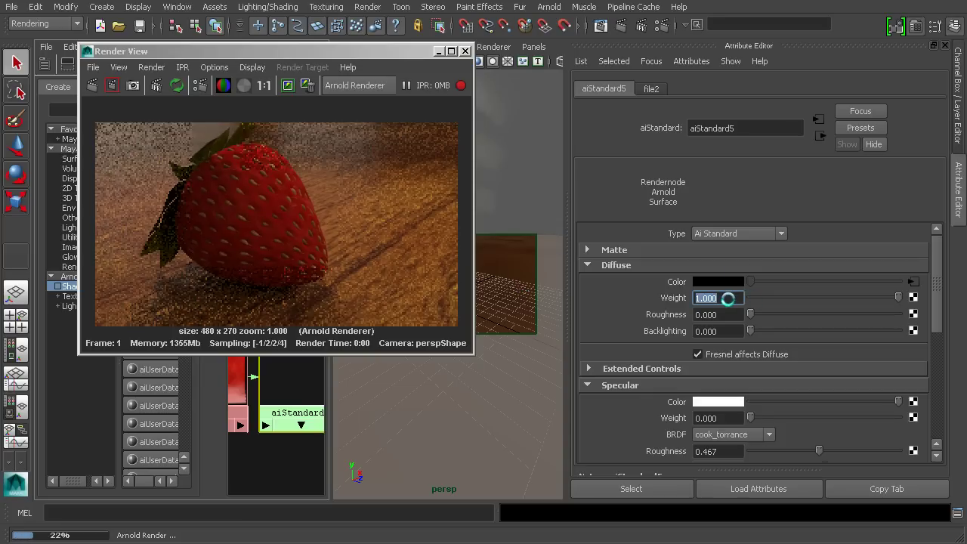
{"action": "type", "text": ".7"}
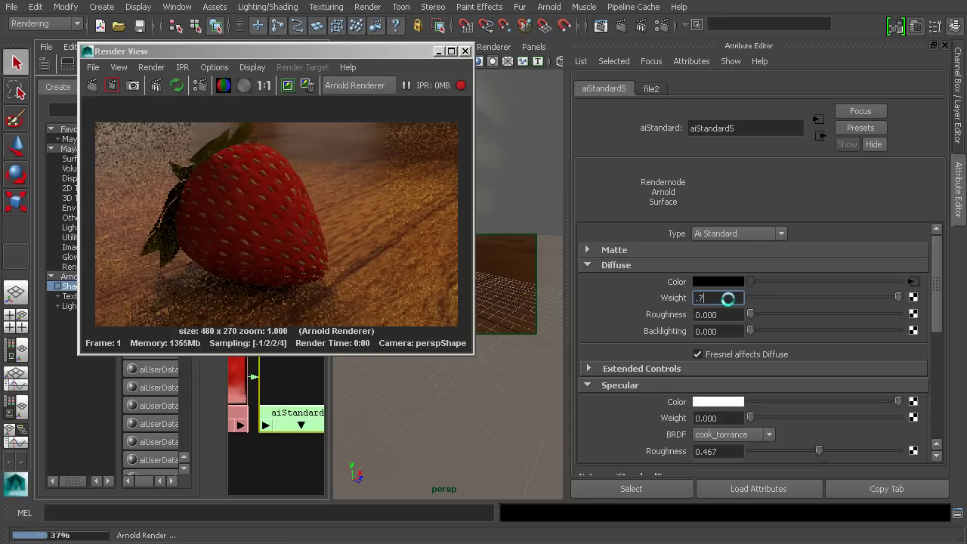
{"action": "right_click", "coordinate": [727, 299]}
{"action": "left_click", "coordinate": [707, 295]}
{"action": "key", "text": "Return"}
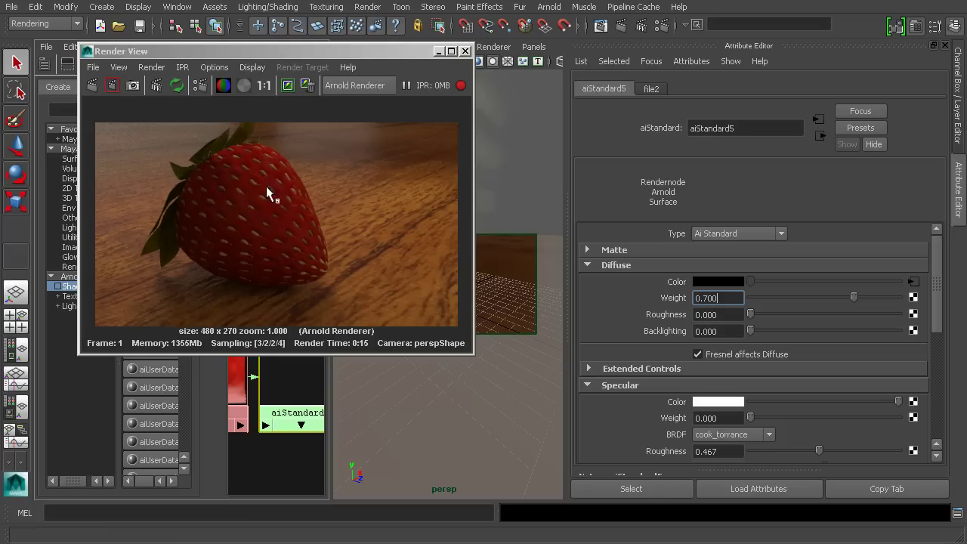
Keep the current render for comparison, set the strawberry shader's diffuse roughness to about 0.929 and compare both renders.
{"action": "double_click", "coordinate": [732, 296]}
{"action": "left_click", "coordinate": [726, 315]}
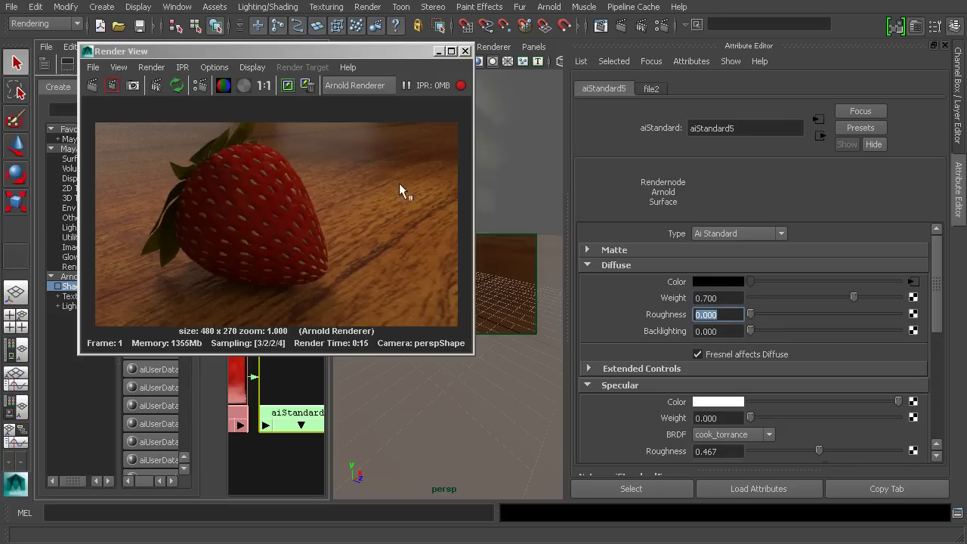
{"action": "left_click", "coordinate": [293, 87]}
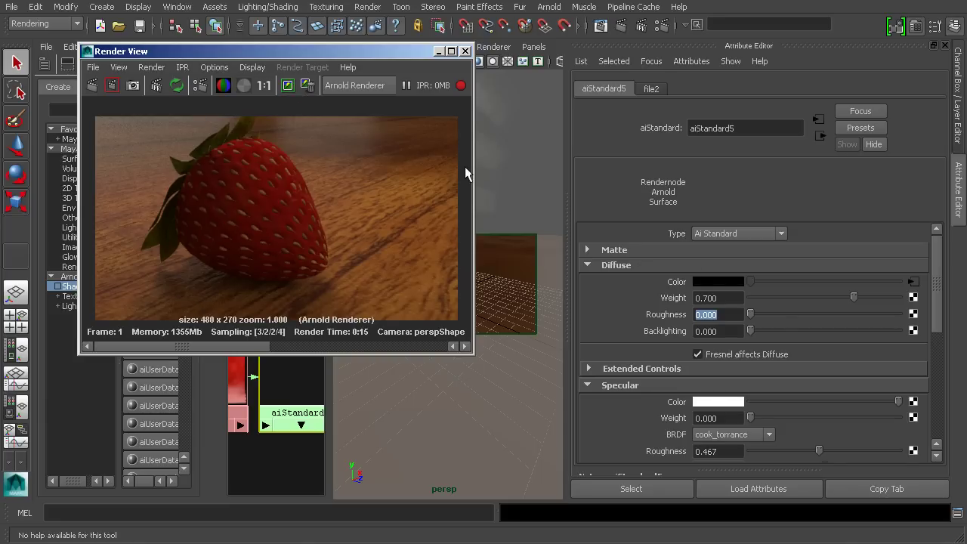
{"action": "left_click_drag", "start_coordinate": [754, 318], "coordinate": [887, 314]}
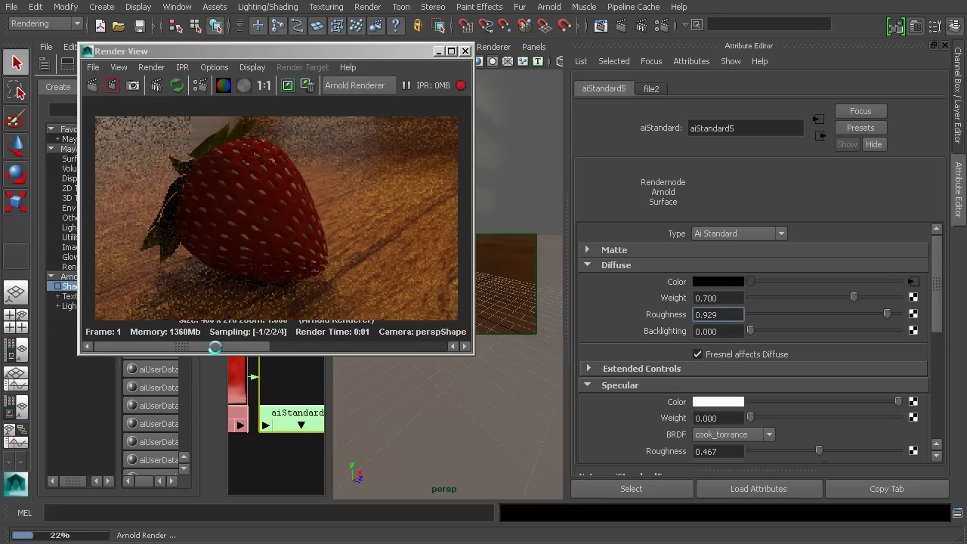
{"action": "left_click", "coordinate": [396, 350]}
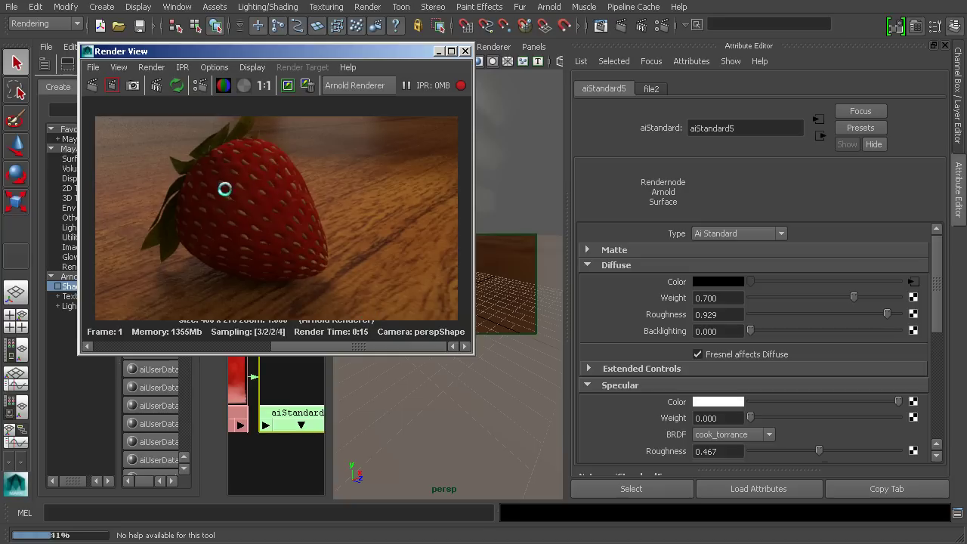
{"action": "left_click", "coordinate": [266, 347]}
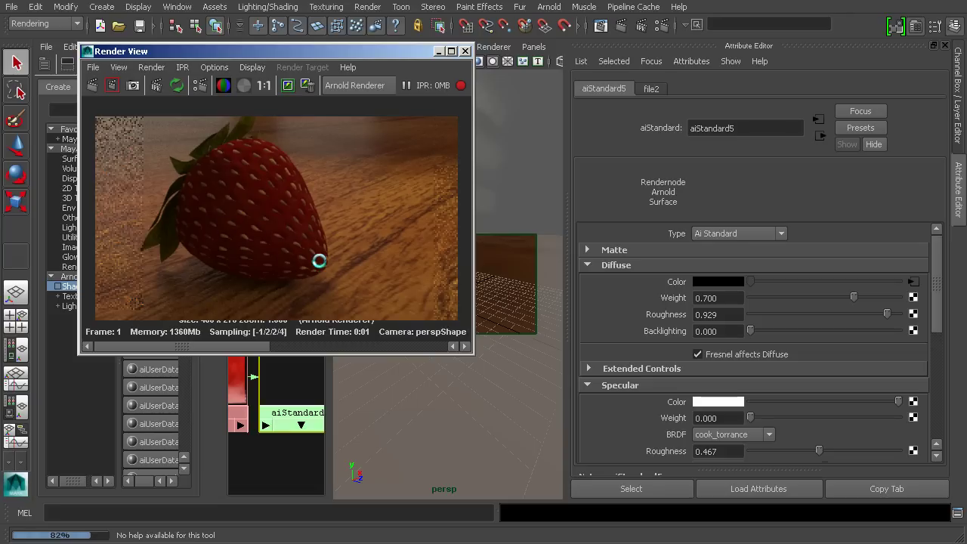
Reset the strawberry shader's diffuse roughness to 0.
{"action": "left_click", "coordinate": [730, 314]}
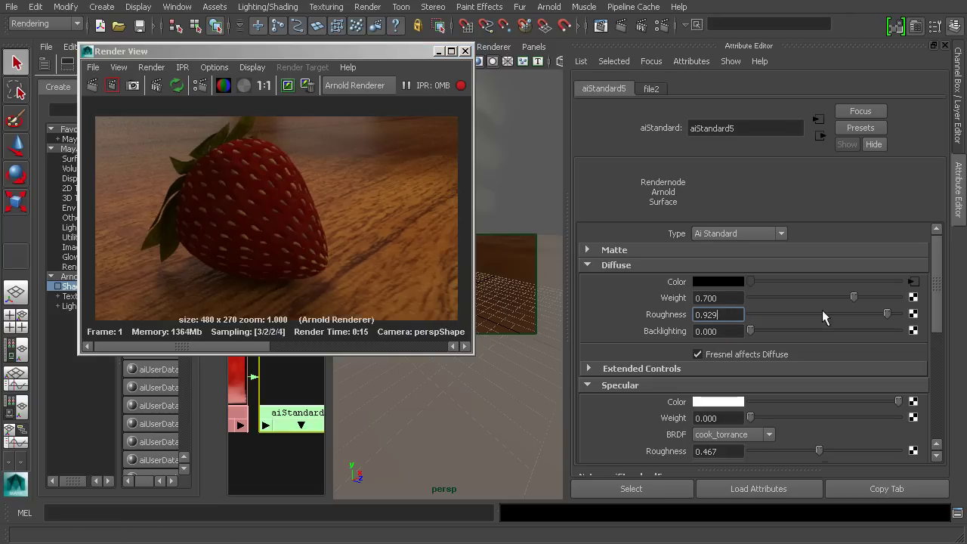
{"action": "left_click_drag", "start_coordinate": [822, 312], "coordinate": [735, 332]}
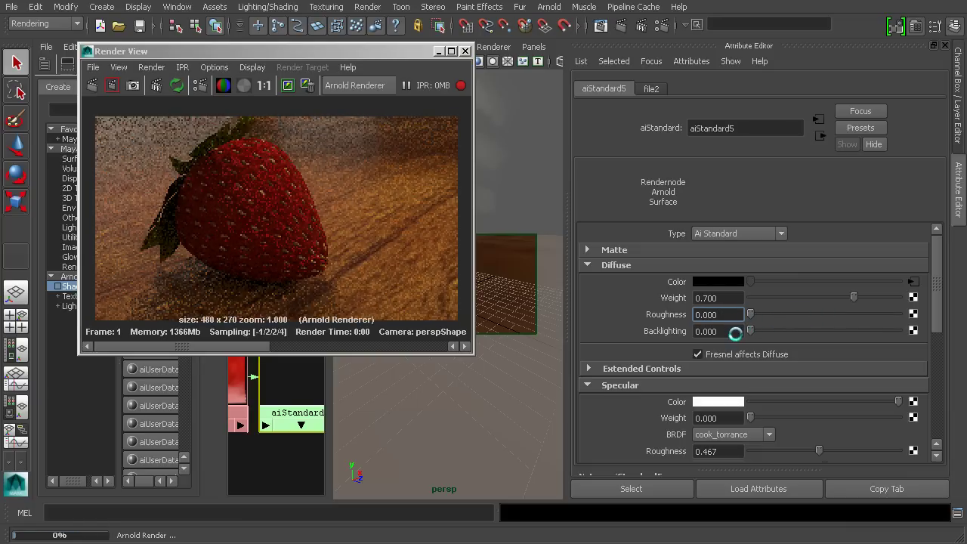
{"action": "left_click", "coordinate": [732, 330]}
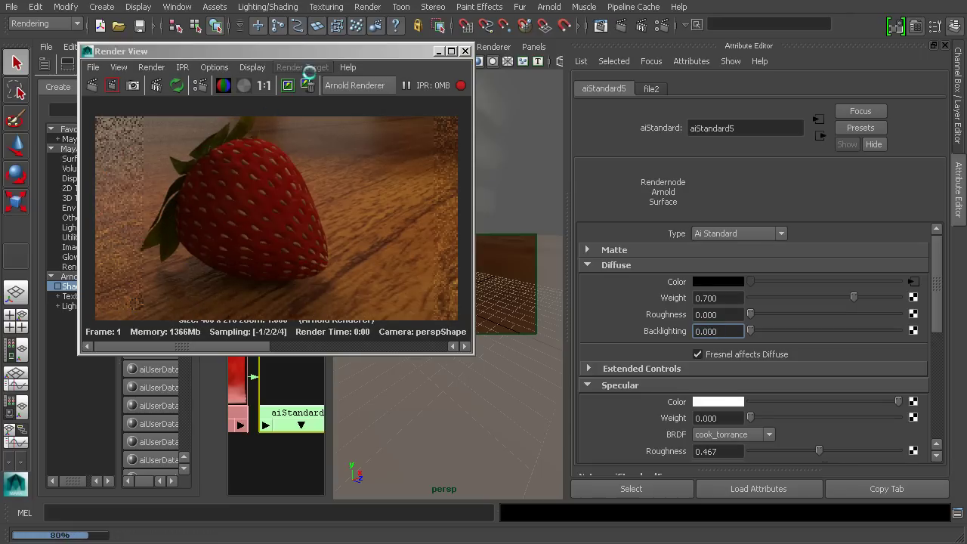
Select the strawberry leaf in the viewport and set the diffuse backlighting of strawberry_leaf_mat to about 0.245.
{"action": "left_click_drag", "start_coordinate": [306, 53], "coordinate": [726, 93]}
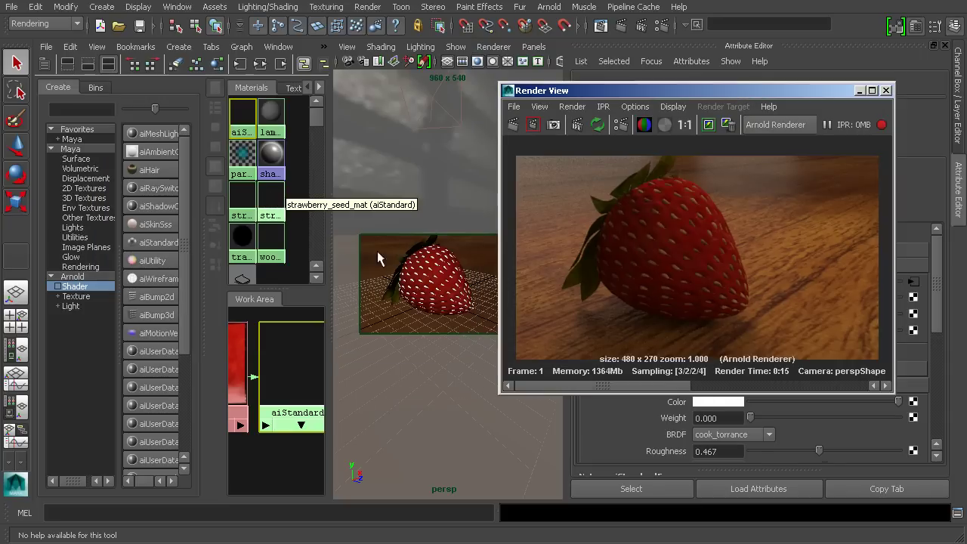
{"action": "left_click", "coordinate": [394, 286]}
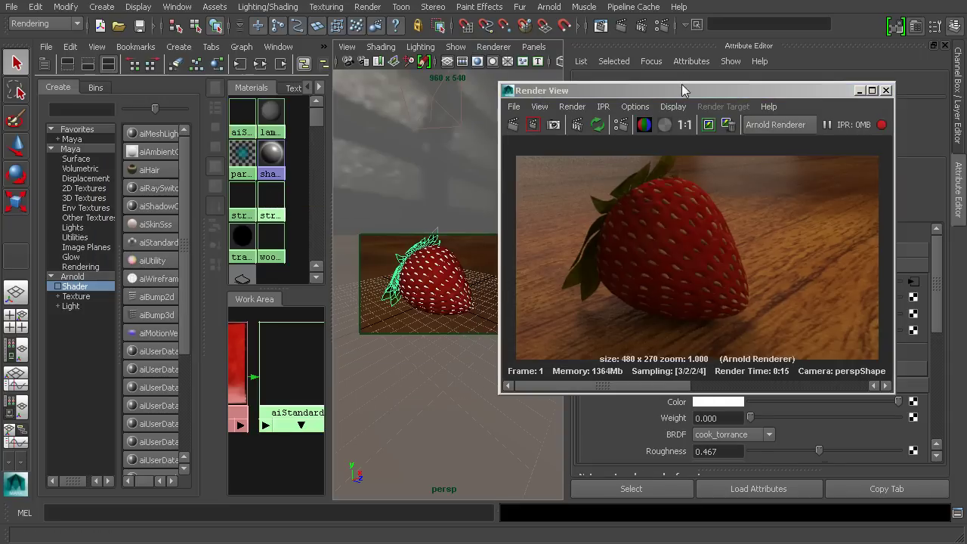
{"action": "left_click_drag", "start_coordinate": [678, 90], "coordinate": [343, 104]}
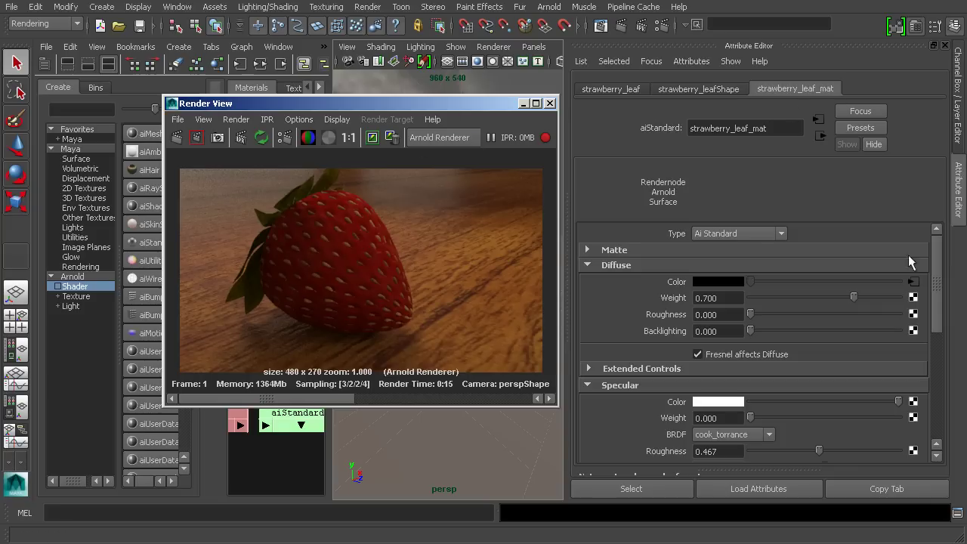
{"action": "left_click_drag", "start_coordinate": [457, 111], "coordinate": [470, 144]}
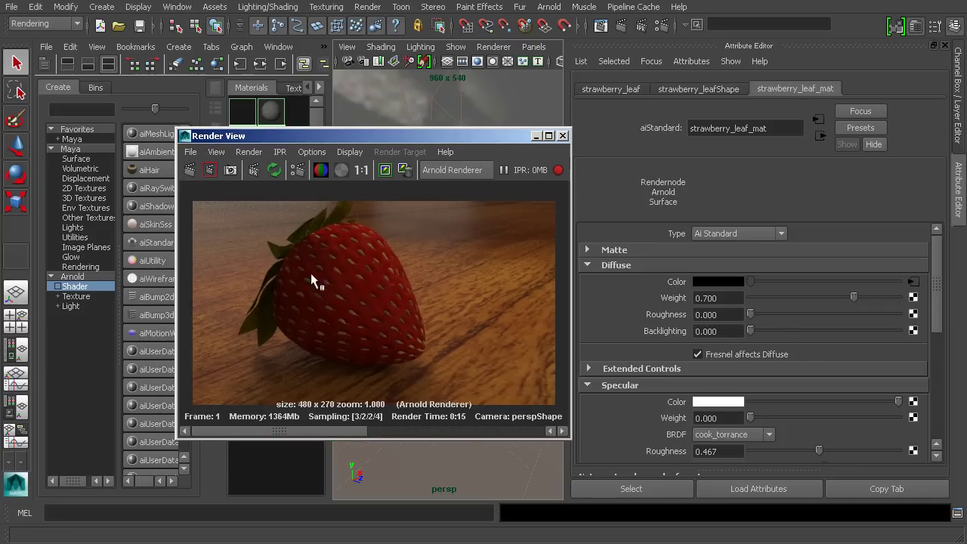
{"action": "left_click_drag", "start_coordinate": [751, 332], "coordinate": [788, 338]}
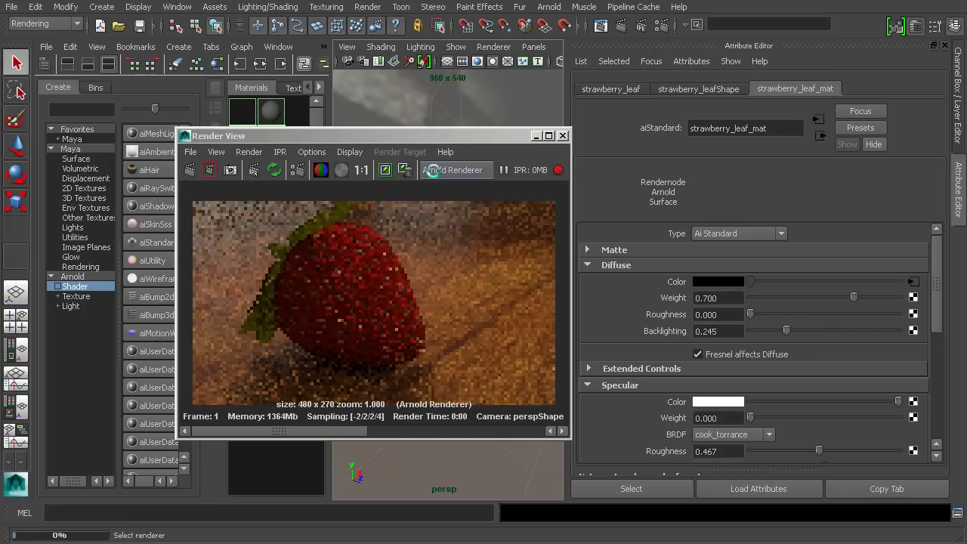
Compare the stored leaf renders and reduce the diffuse backlighting of strawberry_leaf_mat.
{"action": "left_click_drag", "start_coordinate": [420, 136], "coordinate": [742, 128]}
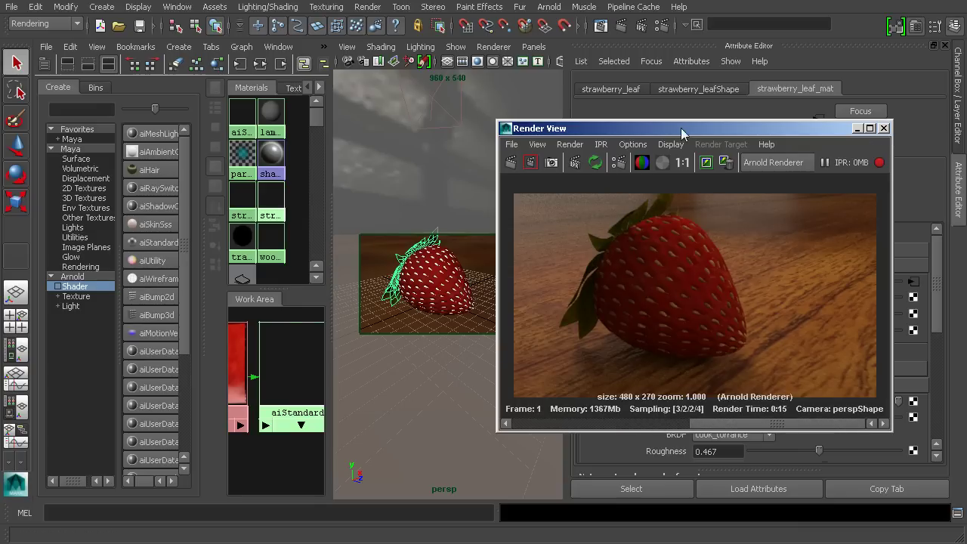
{"action": "left_click_drag", "start_coordinate": [678, 128], "coordinate": [468, 114]}
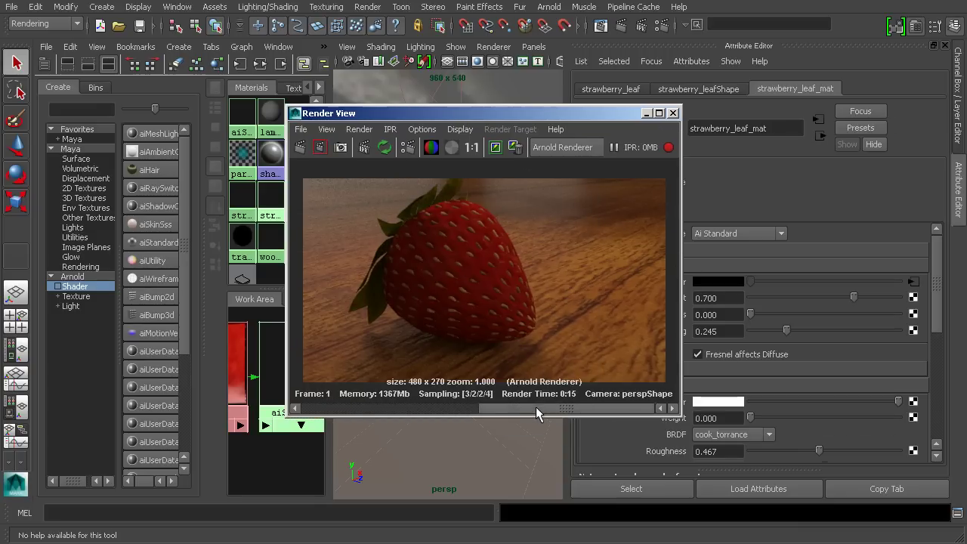
{"action": "left_click_drag", "start_coordinate": [537, 406], "coordinate": [377, 407]}
{"action": "mouse_move", "coordinate": [785, 331]}
{"action": "left_mouse_down"}
{"action": "mouse_move", "coordinate": [761, 336]}
{"action": "mouse_move", "coordinate": [766, 329]}
{"action": "left_mouse_up"}
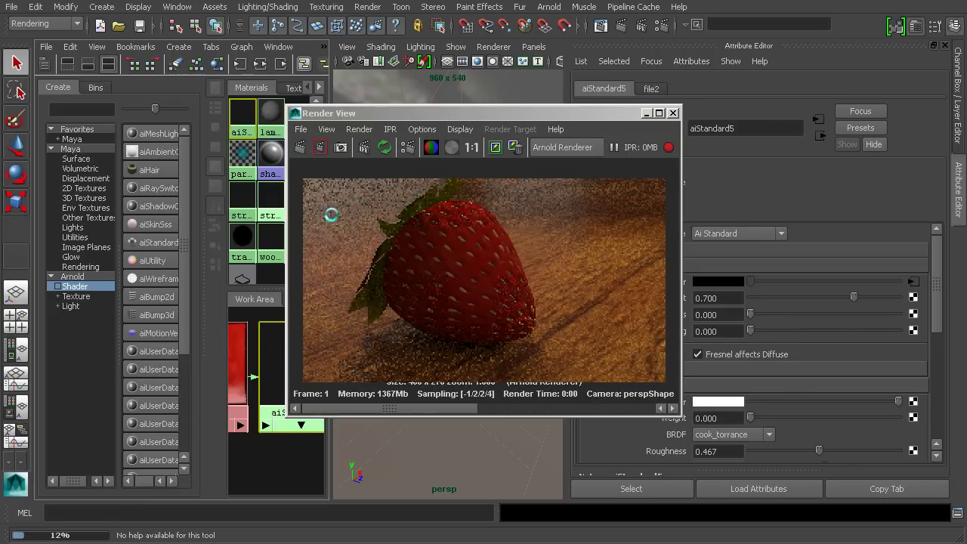
Set the specular weight of the strawberry's aiStandard5 shader to 0.25 and its specular roughness to 0.
{"action": "left_click_drag", "start_coordinate": [515, 113], "coordinate": [387, 116]}
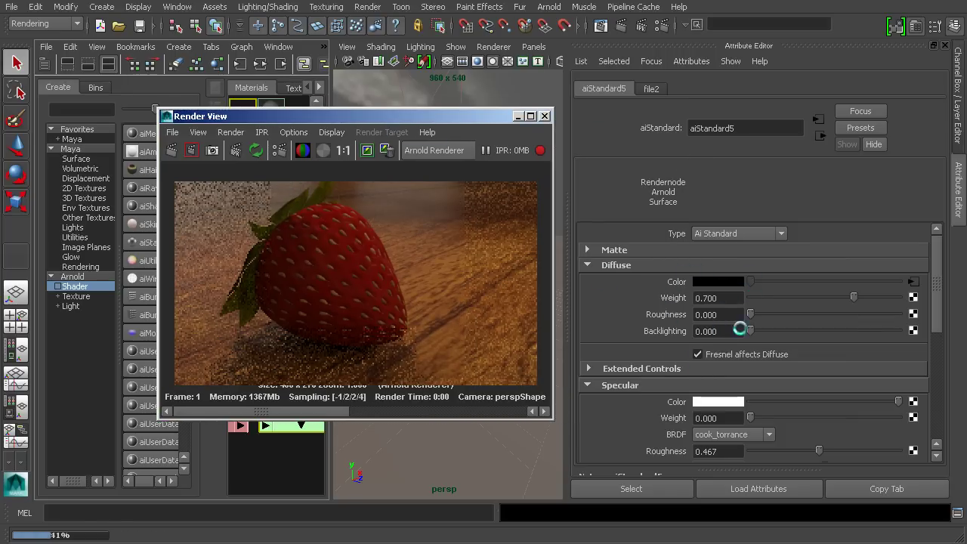
{"action": "scroll", "coordinate": [939, 281], "scroll_direction": "down", "scroll_amount": 5}
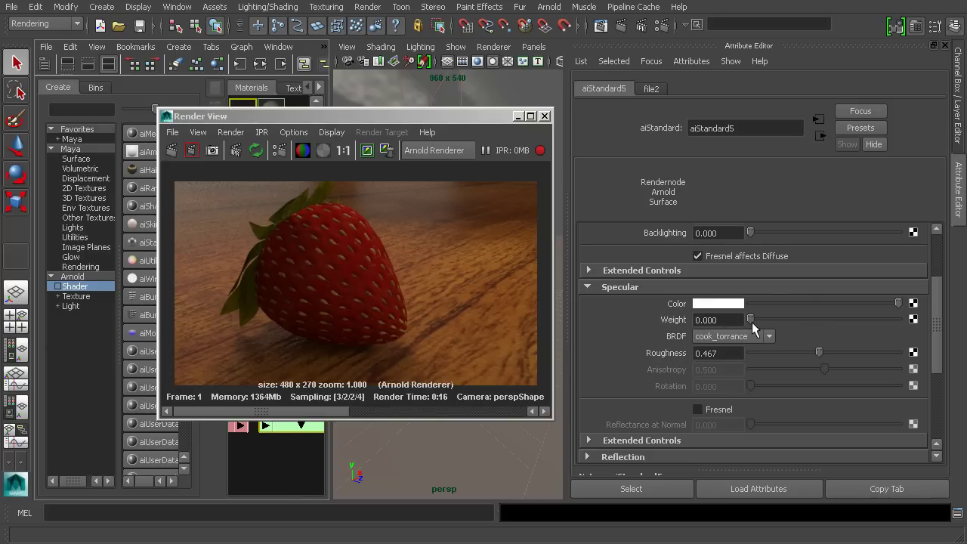
{"action": "left_click_drag", "start_coordinate": [753, 321], "coordinate": [785, 321]}
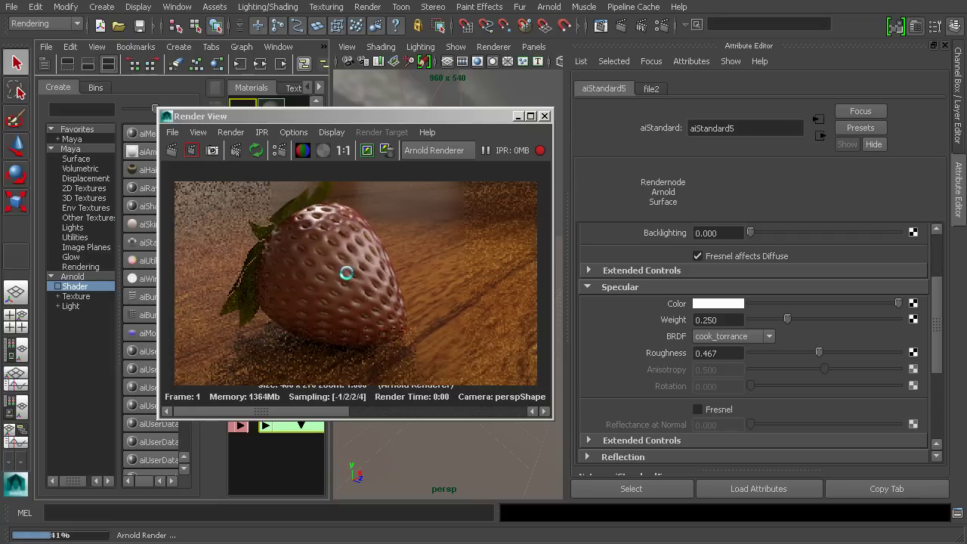
{"action": "double_click", "coordinate": [738, 356]}
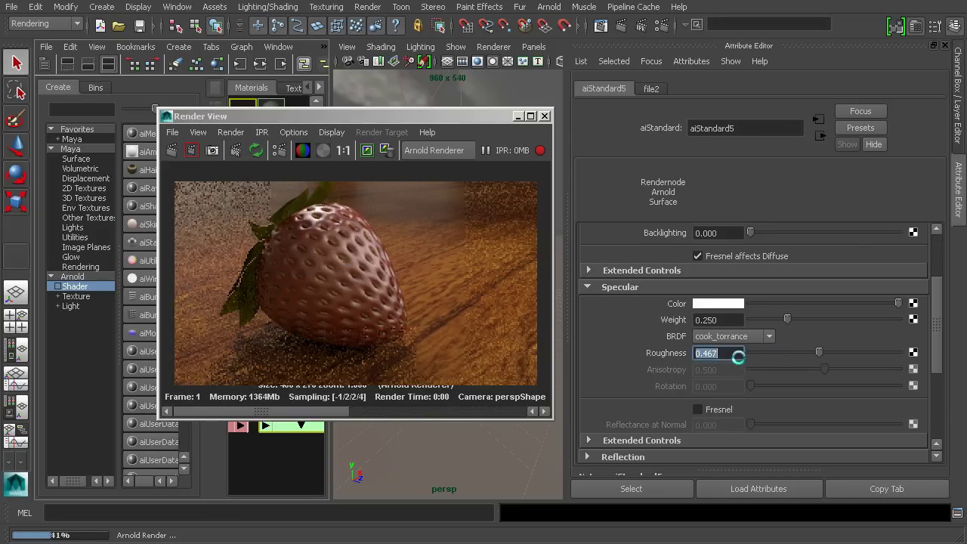
{"action": "left_click_drag", "start_coordinate": [818, 354], "coordinate": [744, 353]}
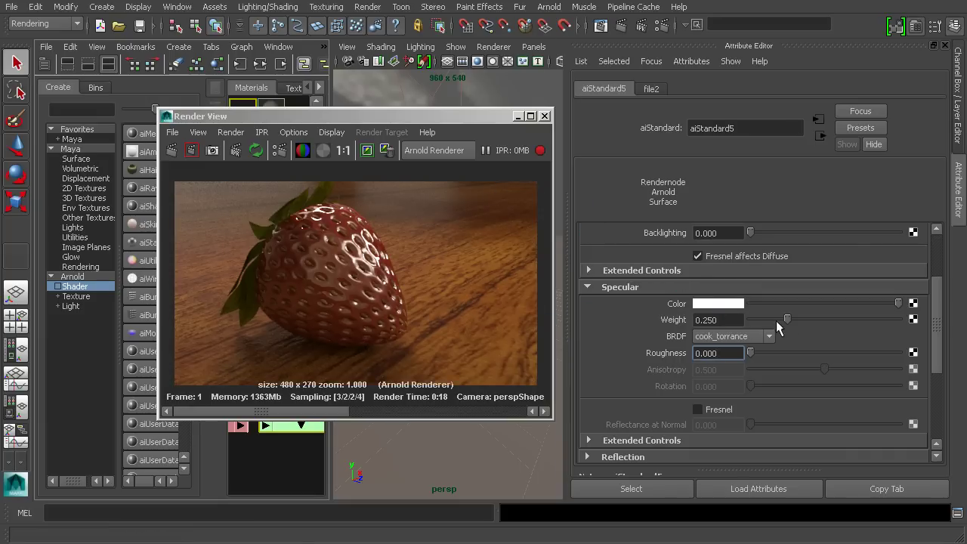
Lower the strawberry shader's specular weight to about 0.194 and raise its specular roughness to about 0.469.
{"action": "left_click_drag", "start_coordinate": [786, 319], "coordinate": [779, 319]}
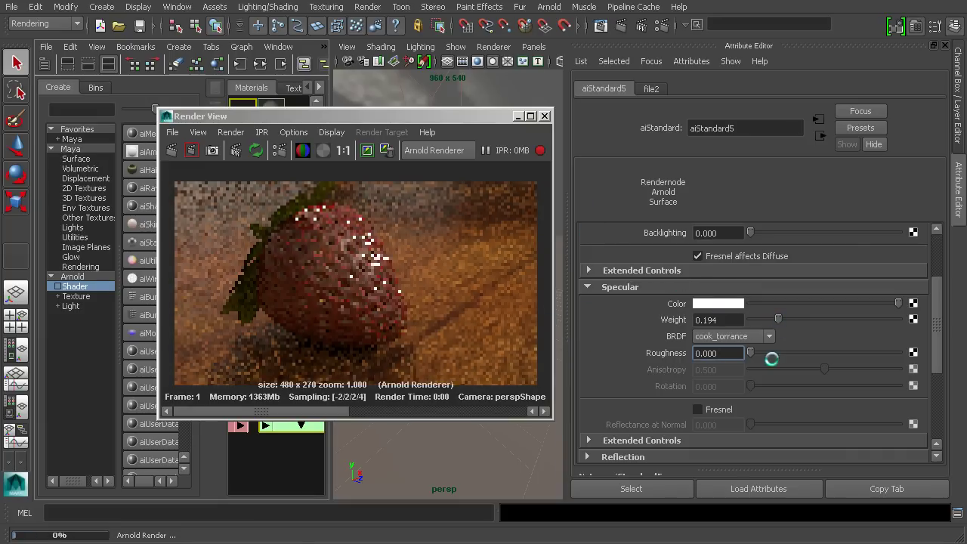
{"action": "left_click_drag", "start_coordinate": [756, 356], "coordinate": [826, 353]}
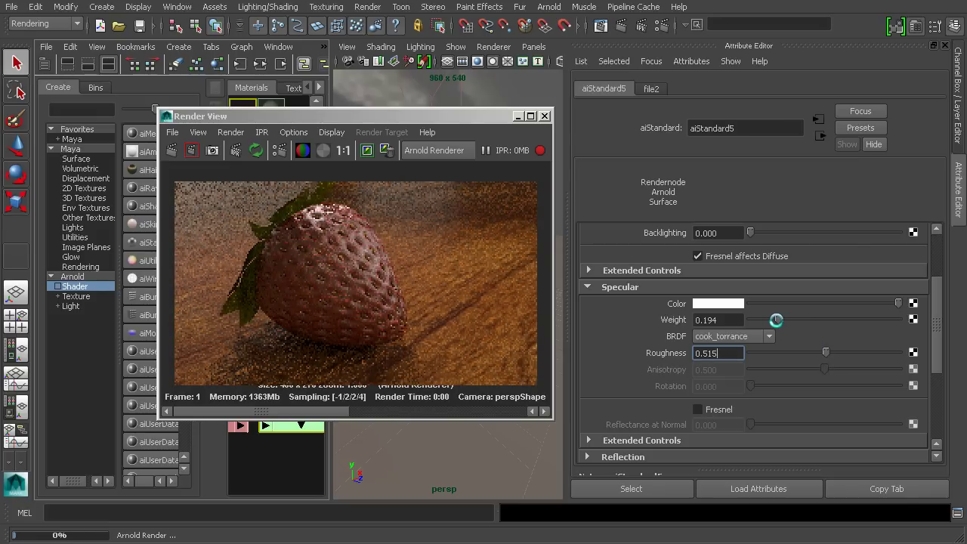
{"action": "left_click_drag", "start_coordinate": [822, 353], "coordinate": [818, 353]}
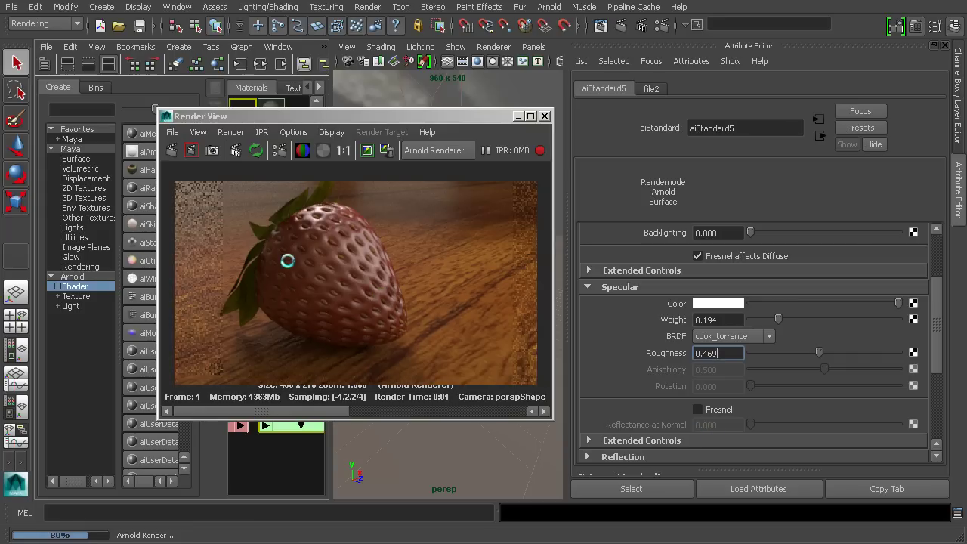
Enable specular Fresnel with reflectance at normal about 0.276 and lower the strawberry shader's specular roughness to about 0.265.
{"action": "left_click", "coordinate": [709, 409]}
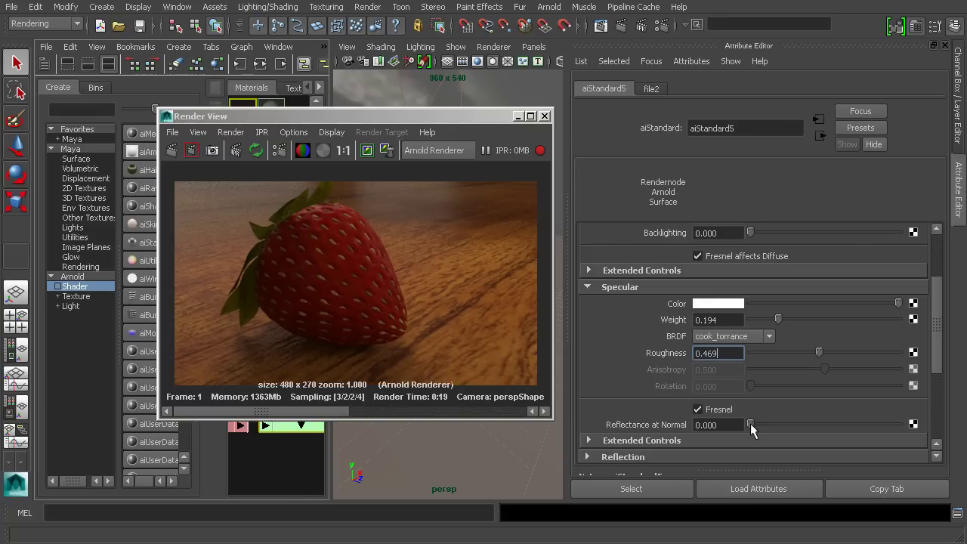
{"action": "left_click_drag", "start_coordinate": [750, 423], "coordinate": [898, 427]}
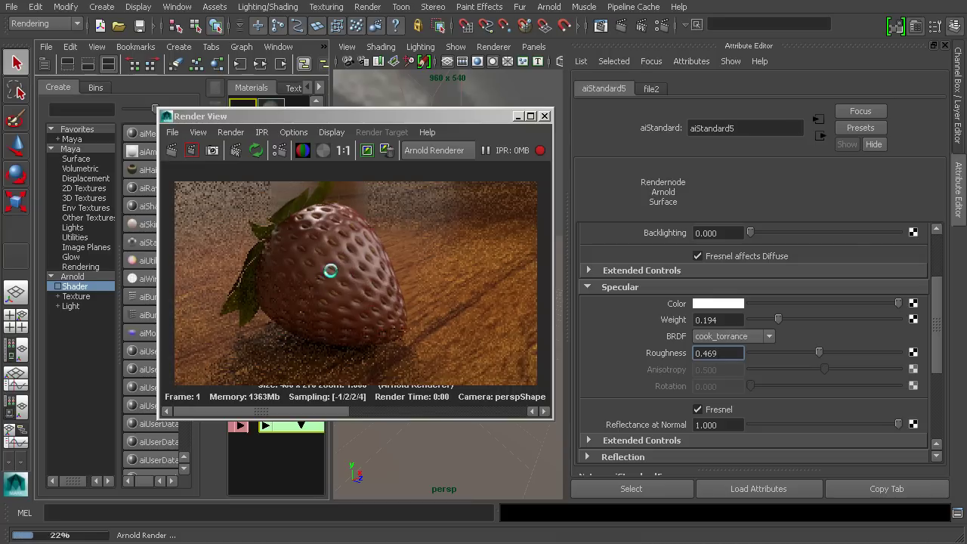
{"action": "left_click_drag", "start_coordinate": [895, 426], "coordinate": [791, 430]}
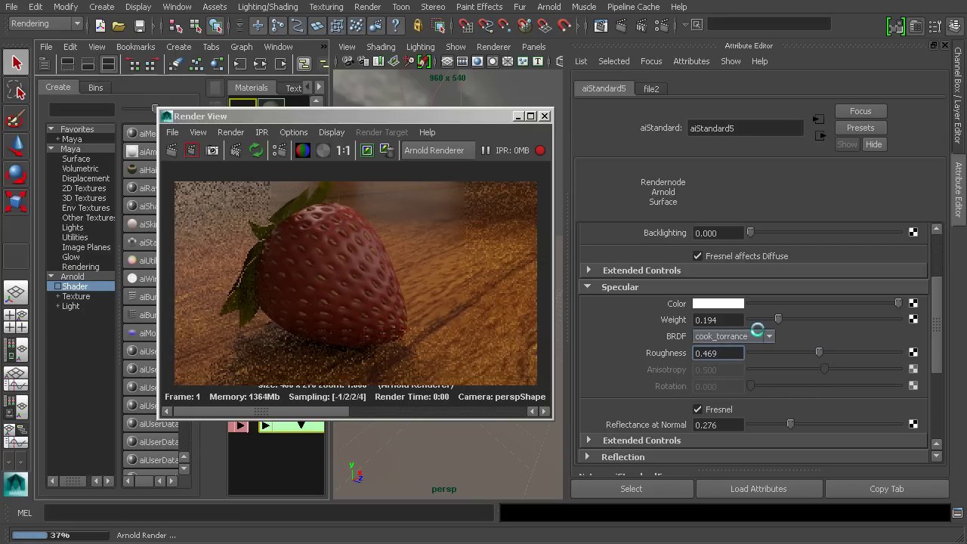
{"action": "left_click_drag", "start_coordinate": [810, 352], "coordinate": [790, 353]}
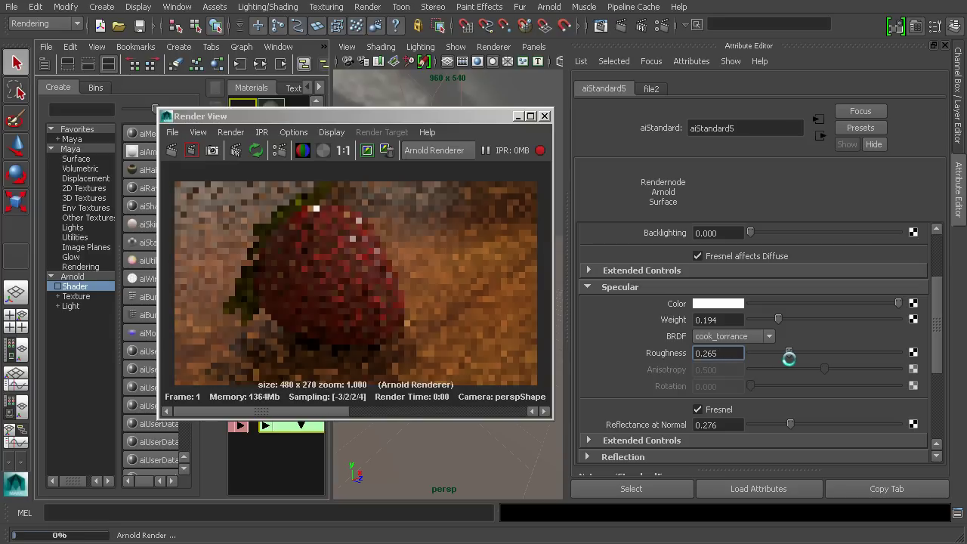
Set the strawberry shader's specular weight to about 0.24, roughness to about 0.276 and reflectance at normal to about 0.158.
{"action": "left_click_drag", "start_coordinate": [780, 320], "coordinate": [786, 320]}
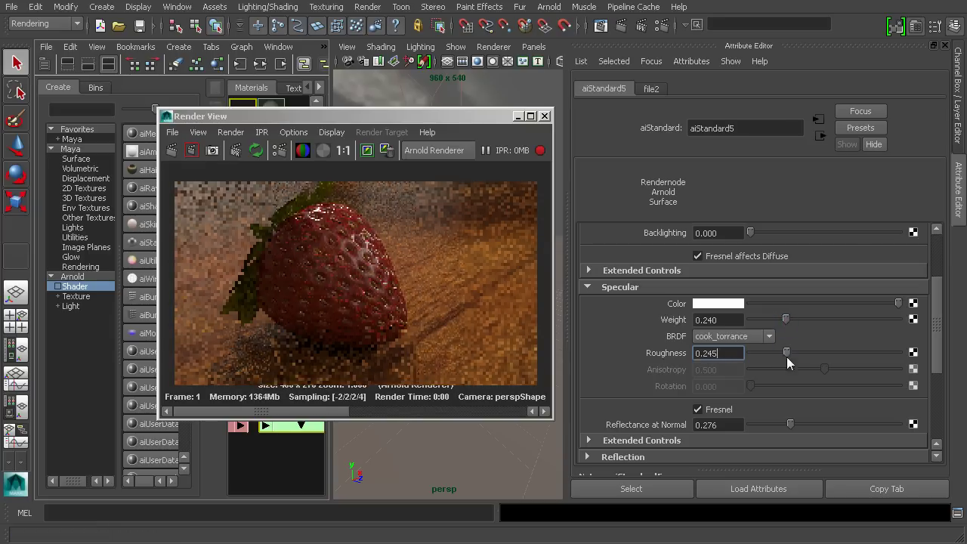
{"action": "left_click_drag", "start_coordinate": [786, 356], "coordinate": [784, 355]}
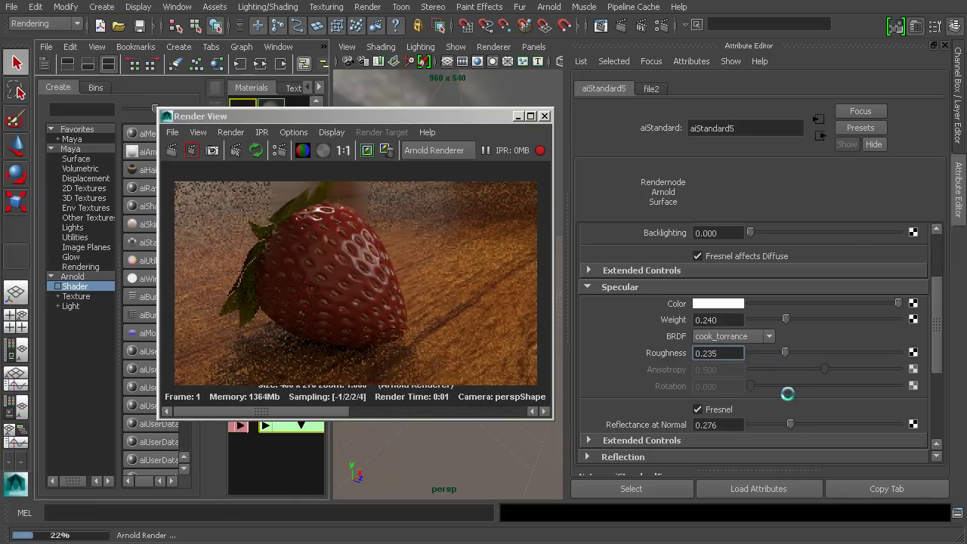
{"action": "left_click_drag", "start_coordinate": [790, 424], "coordinate": [773, 425]}
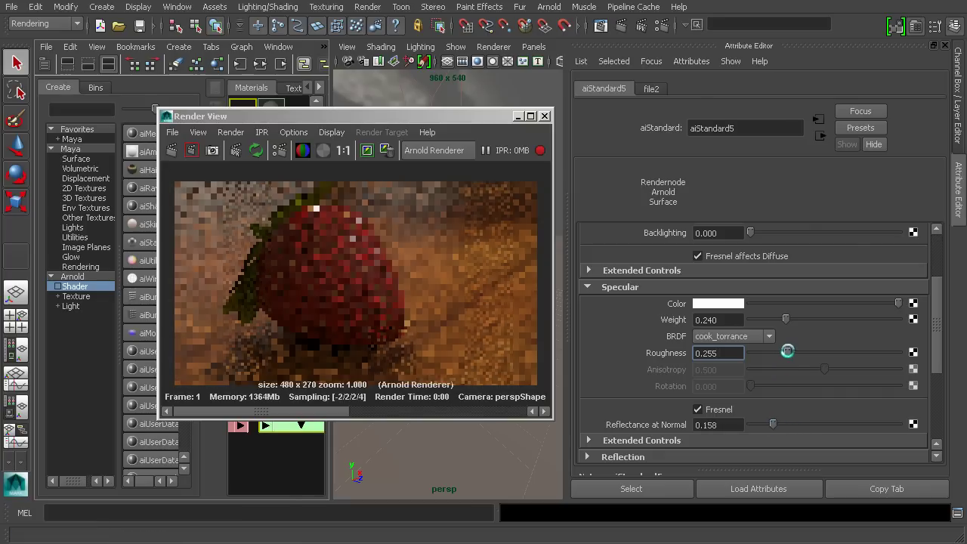
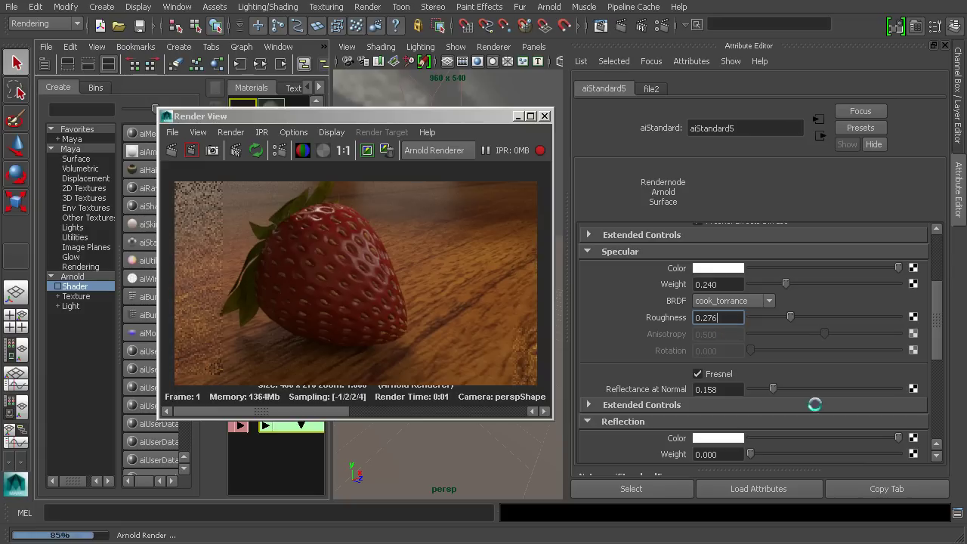
Set the strawberry shader's specular weight to 0 and try reflection weights of about 0.306 and 0.551.
{"action": "left_click_drag", "start_coordinate": [936, 328], "coordinate": [938, 332]}
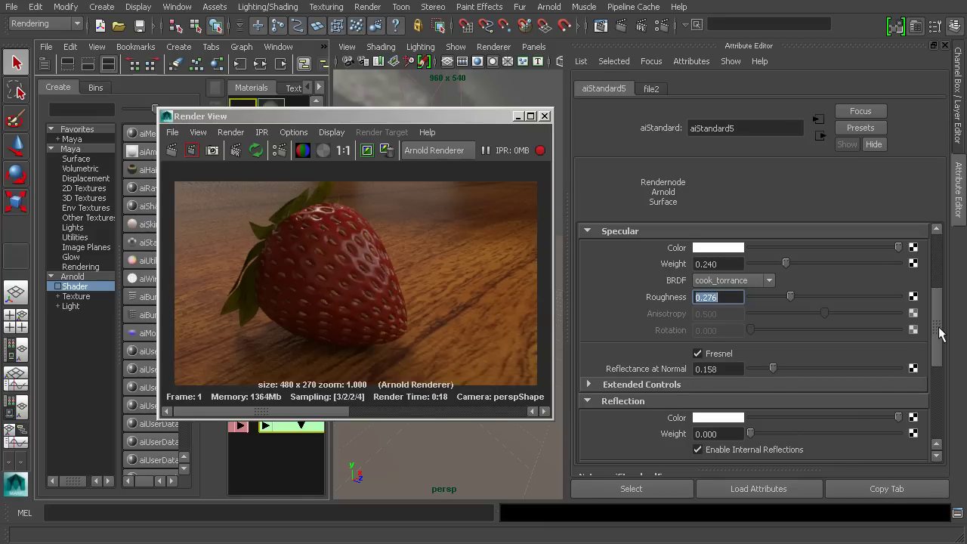
{"action": "scroll", "coordinate": [937, 339], "scroll_direction": "down", "scroll_amount": 2}
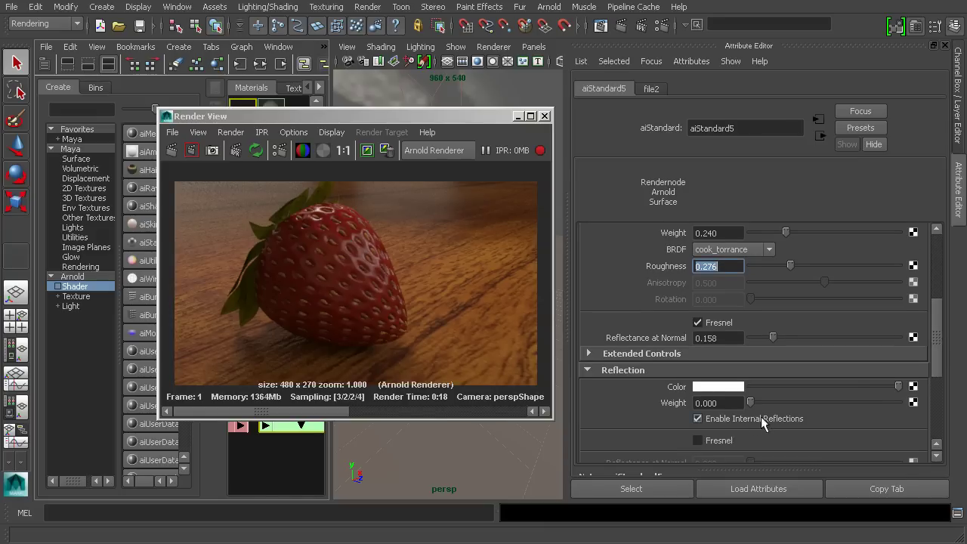
{"action": "left_click", "coordinate": [736, 403]}
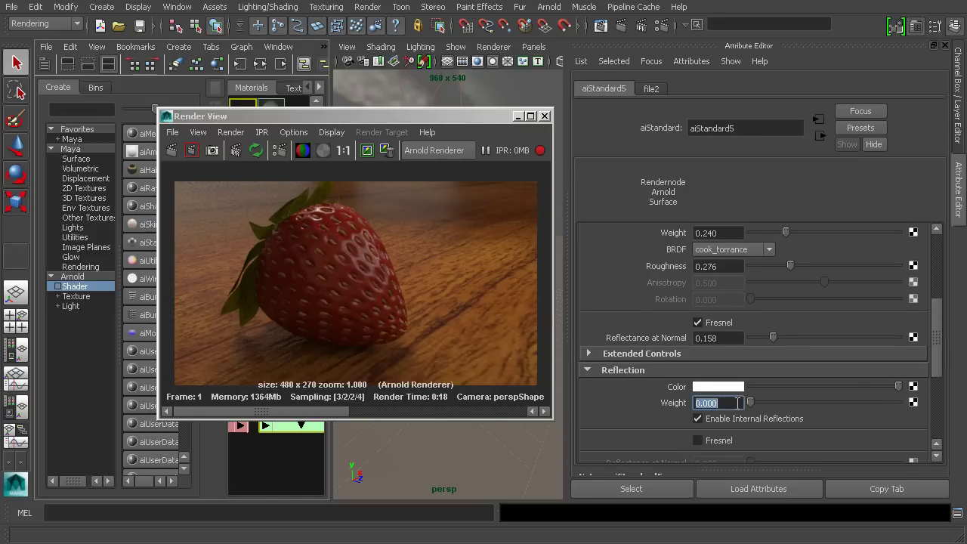
{"action": "left_click_drag", "start_coordinate": [778, 233], "coordinate": [743, 233]}
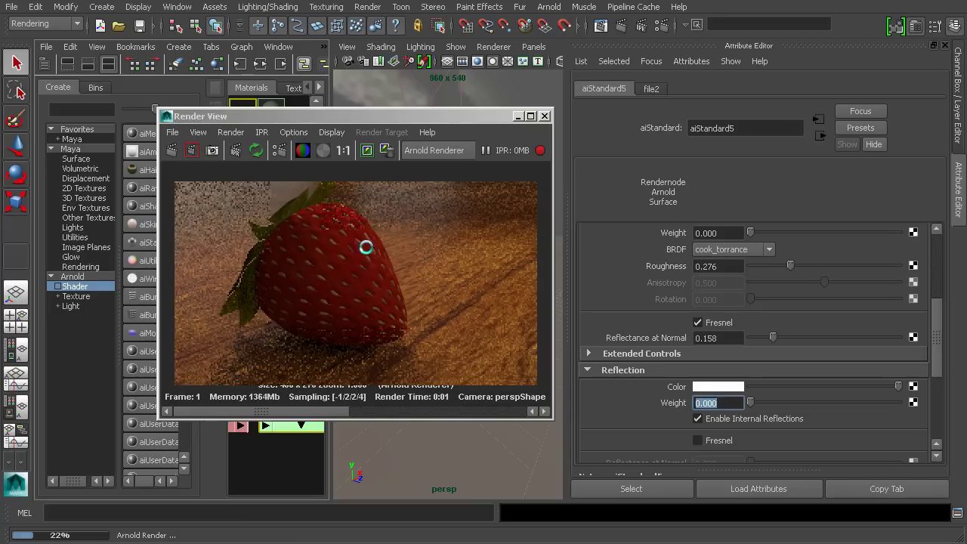
{"action": "left_click_drag", "start_coordinate": [751, 403], "coordinate": [795, 403]}
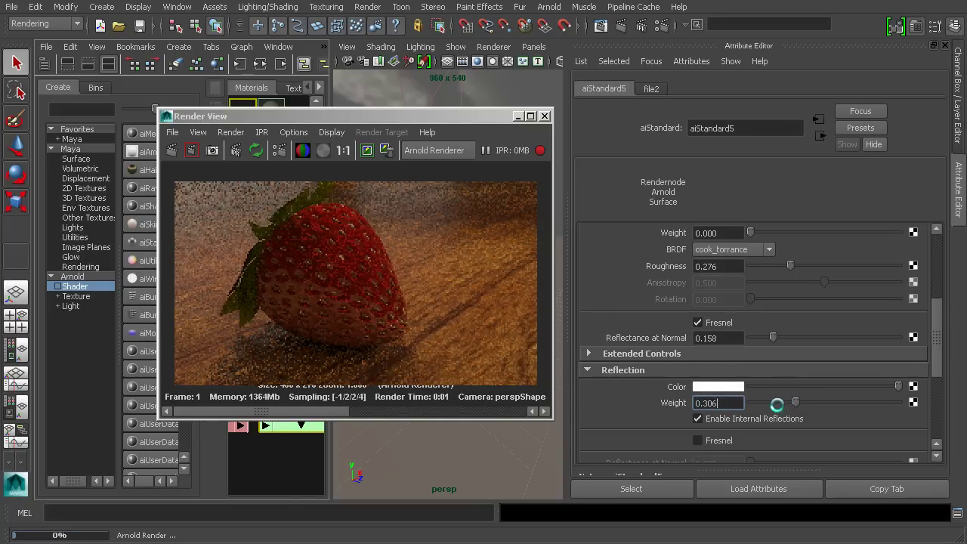
{"action": "left_click_drag", "start_coordinate": [797, 403], "coordinate": [832, 404]}
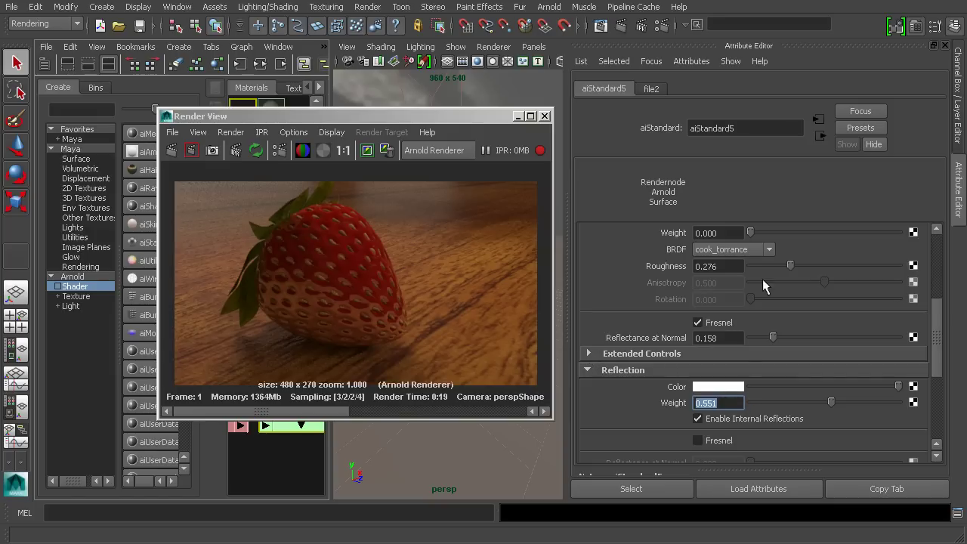
Reset the strawberry shader's reflection weight to 0 and raise its specular weight to about 0.23.
{"action": "type", "text": "0"}
{"action": "key", "text": "Return"}
{"action": "left_click_drag", "start_coordinate": [775, 233], "coordinate": [786, 241]}
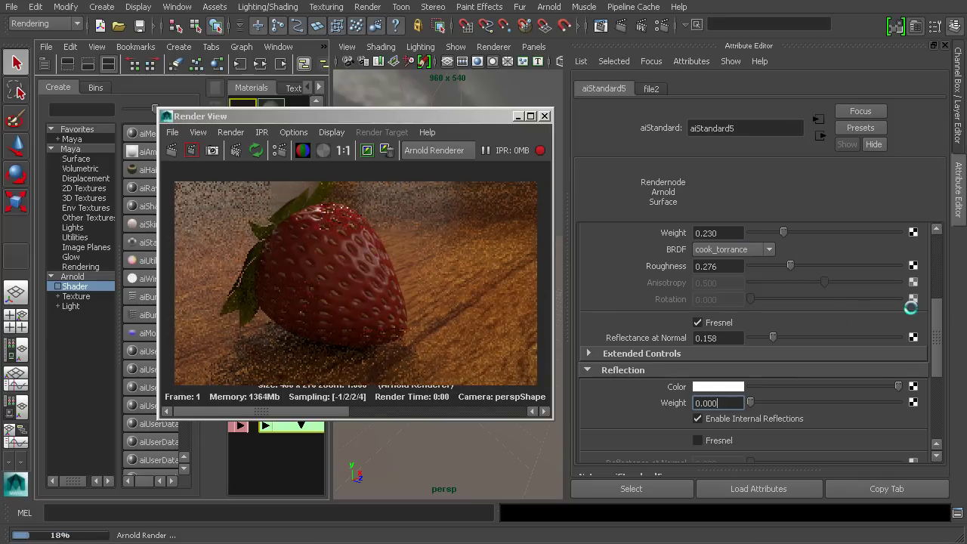
Raise the refraction weight of the strawberry's aiStandard5 shader to 1.
{"action": "left_click_drag", "start_coordinate": [939, 329], "coordinate": [939, 377]}
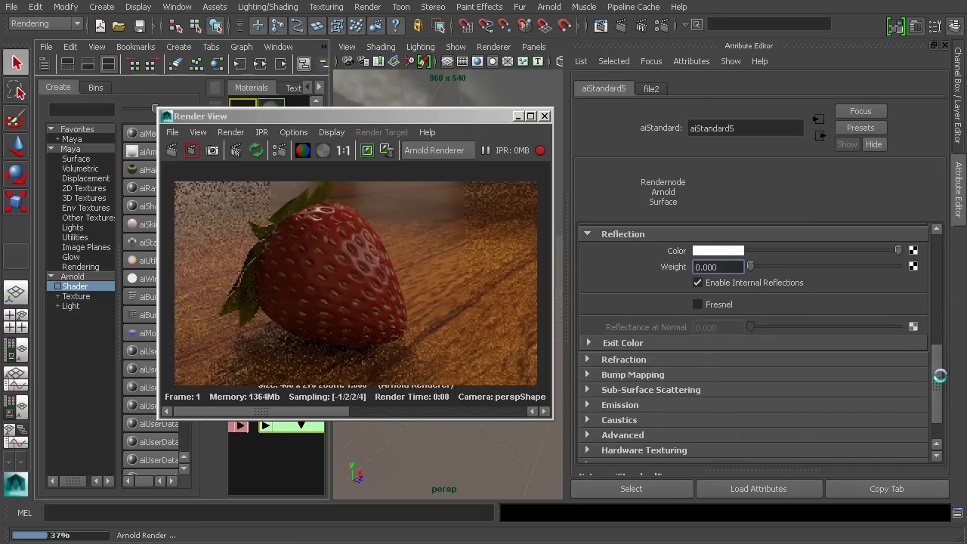
{"action": "left_click", "coordinate": [670, 361]}
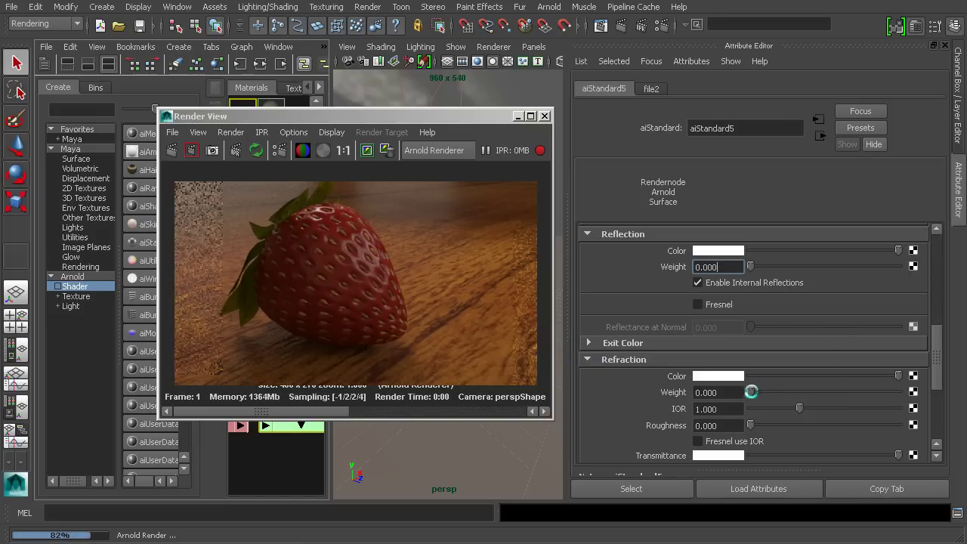
{"action": "left_click", "coordinate": [724, 391]}
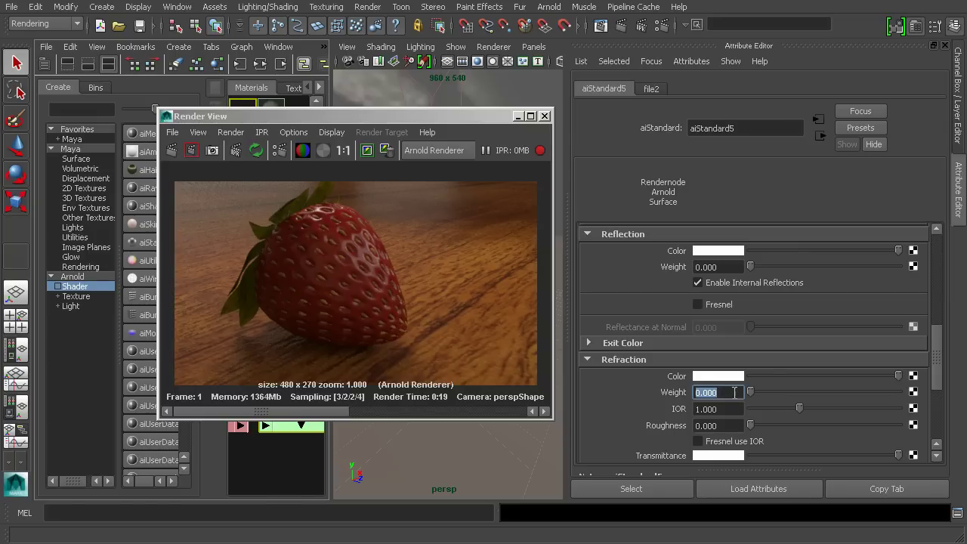
{"action": "left_click_drag", "start_coordinate": [767, 391], "coordinate": [938, 406]}
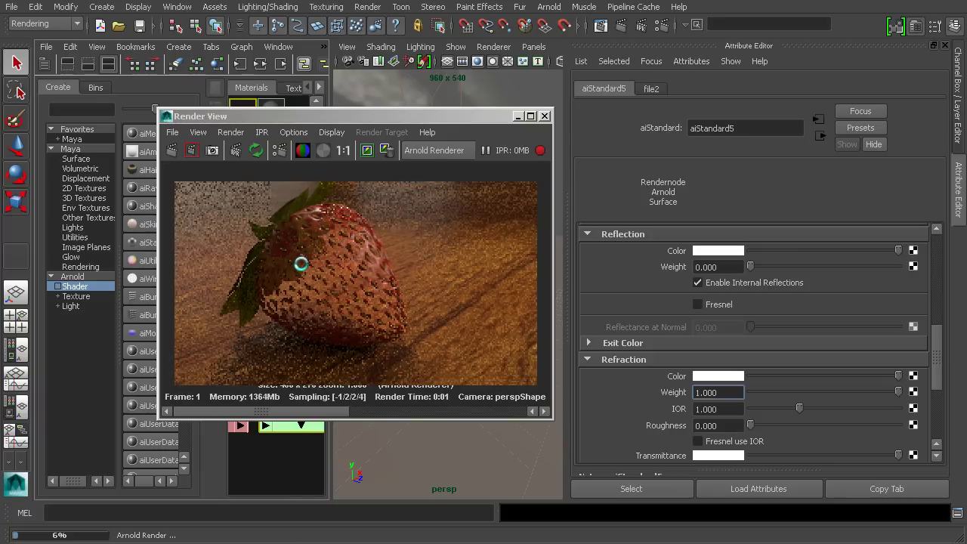
Set both the specular weight and the diffuse weight of the strawberry shader to 0.
{"action": "left_click_drag", "start_coordinate": [935, 377], "coordinate": [932, 314]}
{"action": "left_click_drag", "start_coordinate": [783, 299], "coordinate": [732, 309]}
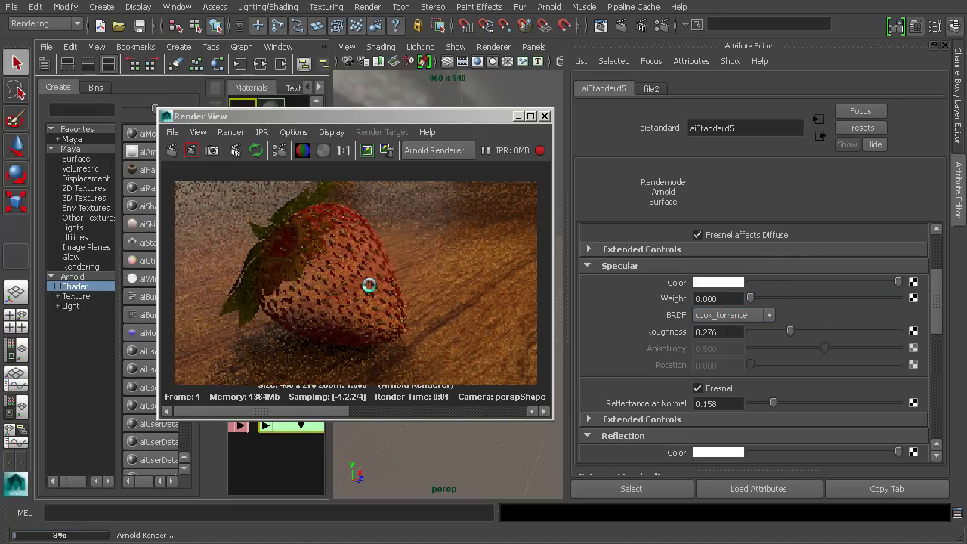
{"action": "left_click_drag", "start_coordinate": [942, 335], "coordinate": [934, 279]}
{"action": "left_click", "coordinate": [786, 298]}
{"action": "left_click_drag", "start_coordinate": [786, 298], "coordinate": [747, 301]}
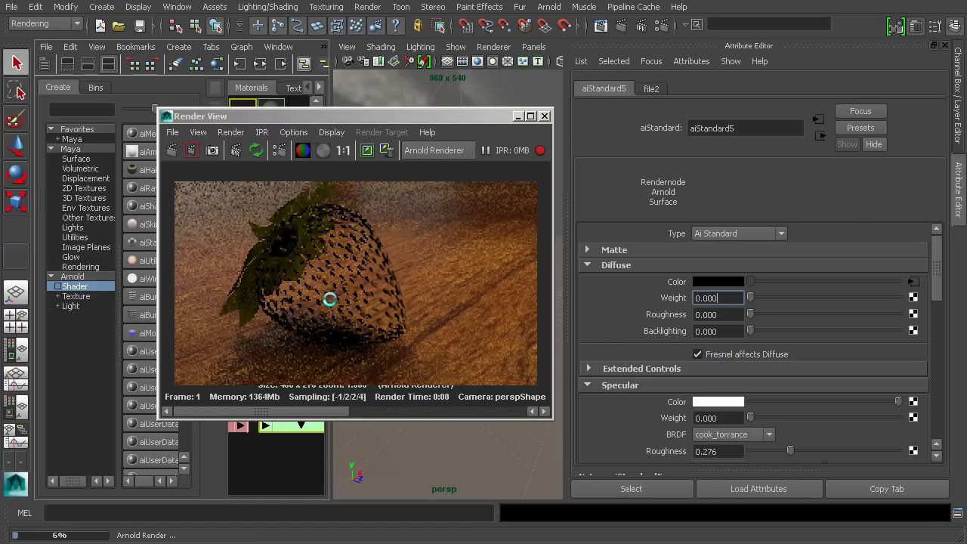
Set the refraction IOR of the strawberry shader to 1.5.
{"action": "left_click_drag", "start_coordinate": [935, 274], "coordinate": [859, 383]}
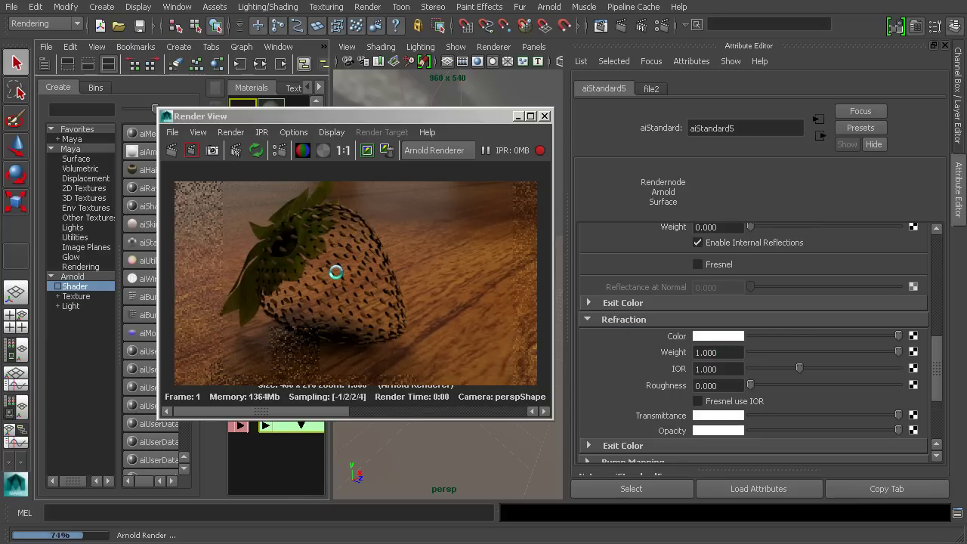
{"action": "left_click", "coordinate": [730, 369]}
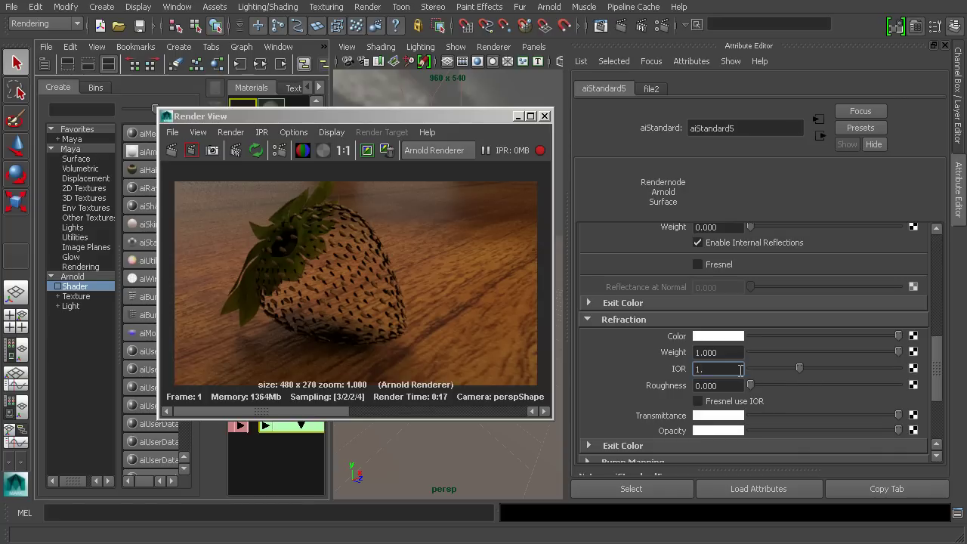
{"action": "type", "text": "5"}
{"action": "key", "text": "Return"}
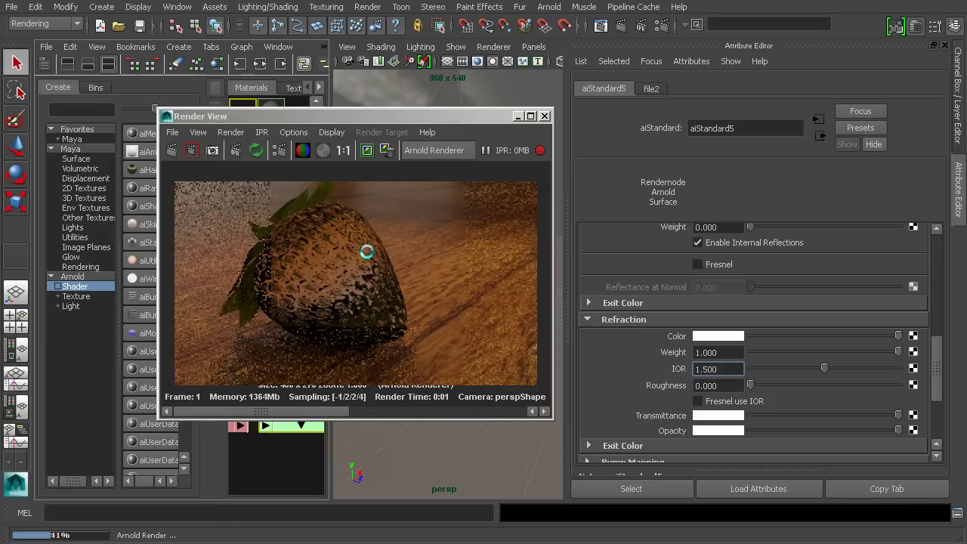
Change the strawberry shader's refraction color to fully saturated red and refresh the IPR render.
{"action": "left_click", "coordinate": [712, 337]}
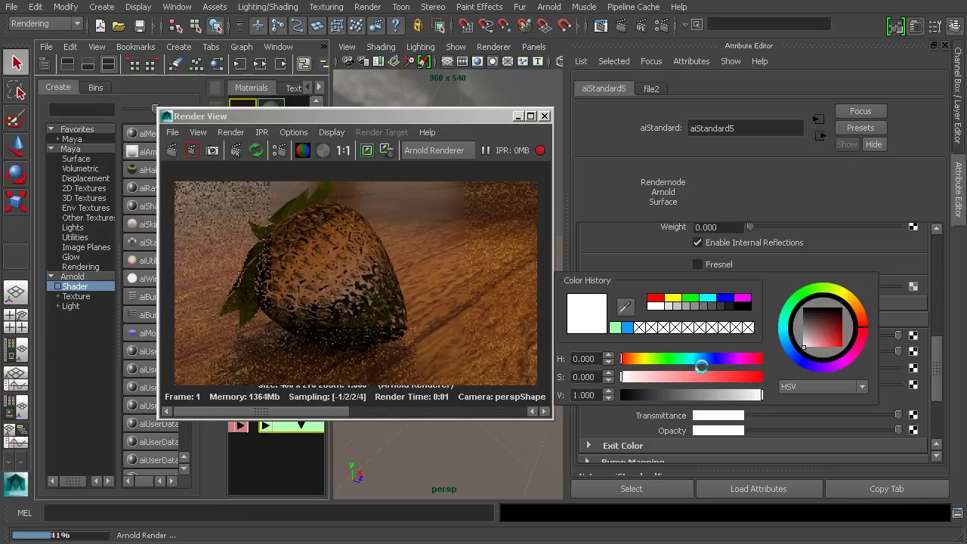
{"action": "left_click_drag", "start_coordinate": [698, 377], "coordinate": [758, 394]}
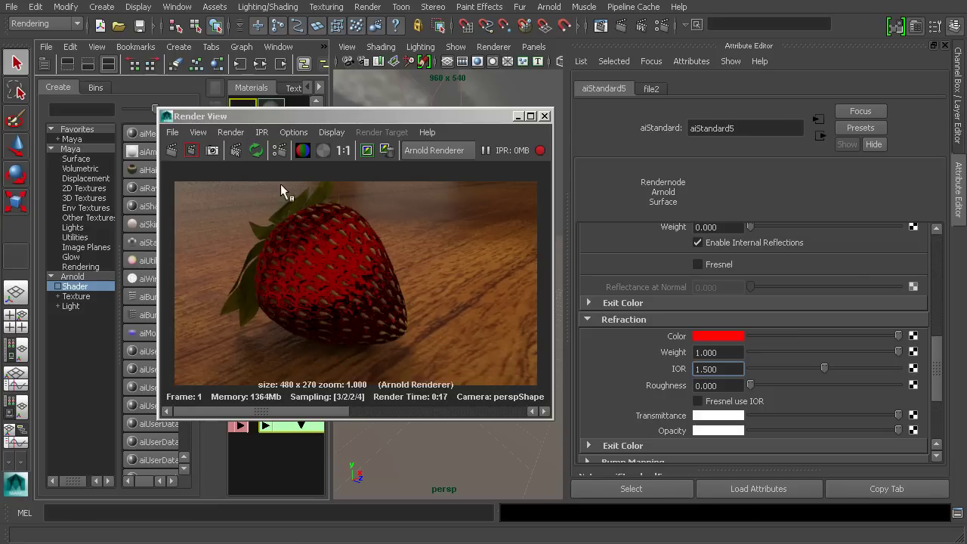
{"action": "left_click", "coordinate": [256, 150]}
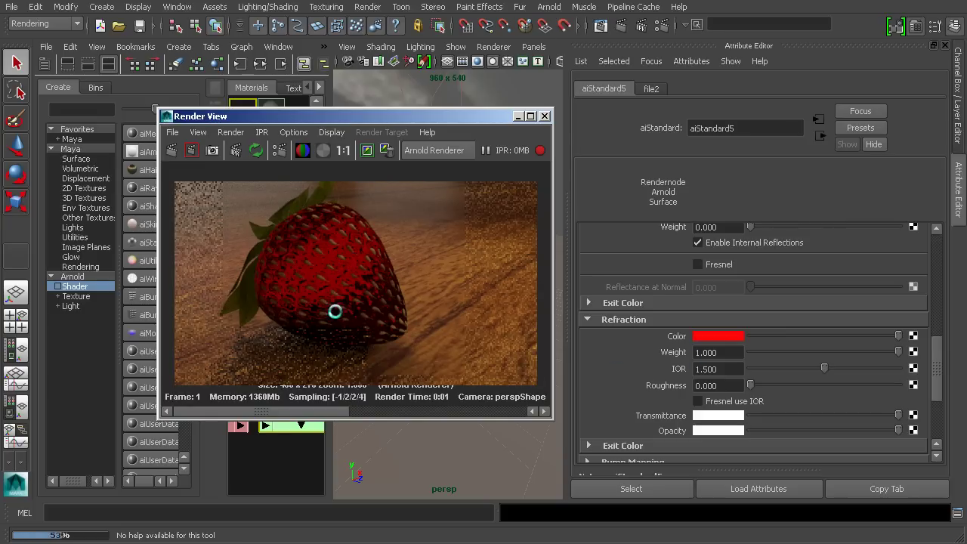
Store the current render for comparison and disable Opaque in the Arnold settings of the strawberry's shape node.
{"action": "left_click_drag", "start_coordinate": [466, 120], "coordinate": [349, 131]}
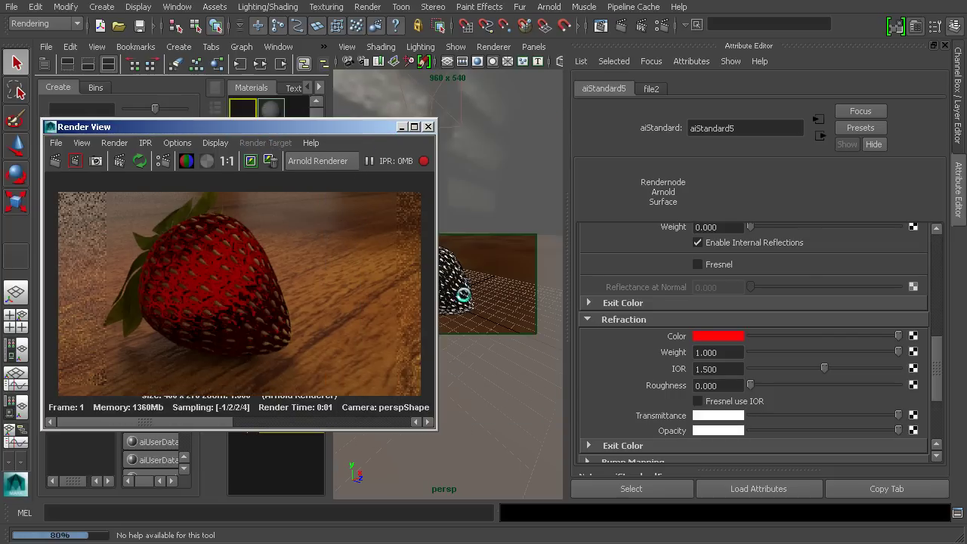
{"action": "left_click", "coordinate": [454, 290]}
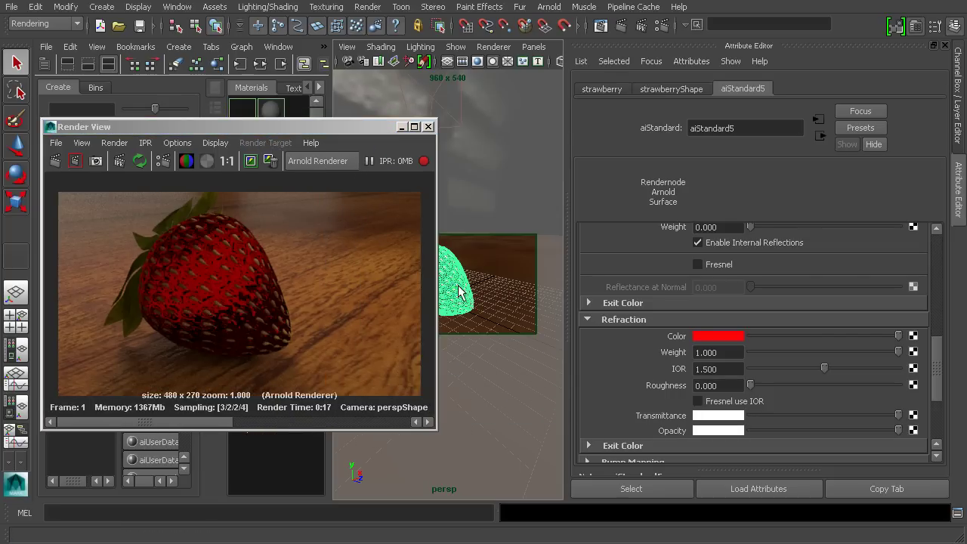
{"action": "left_click", "coordinate": [686, 90]}
{"action": "left_click", "coordinate": [616, 294]}
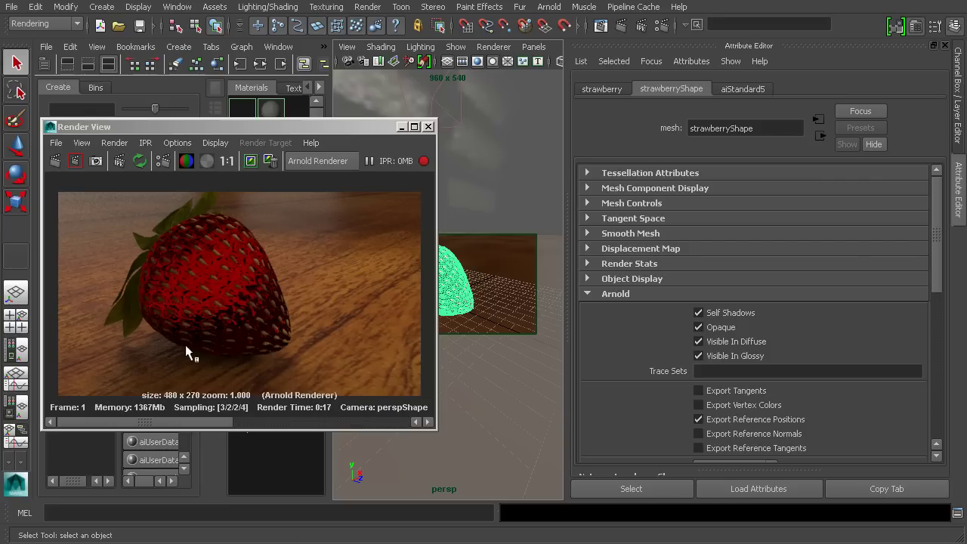
{"action": "left_click", "coordinate": [249, 161]}
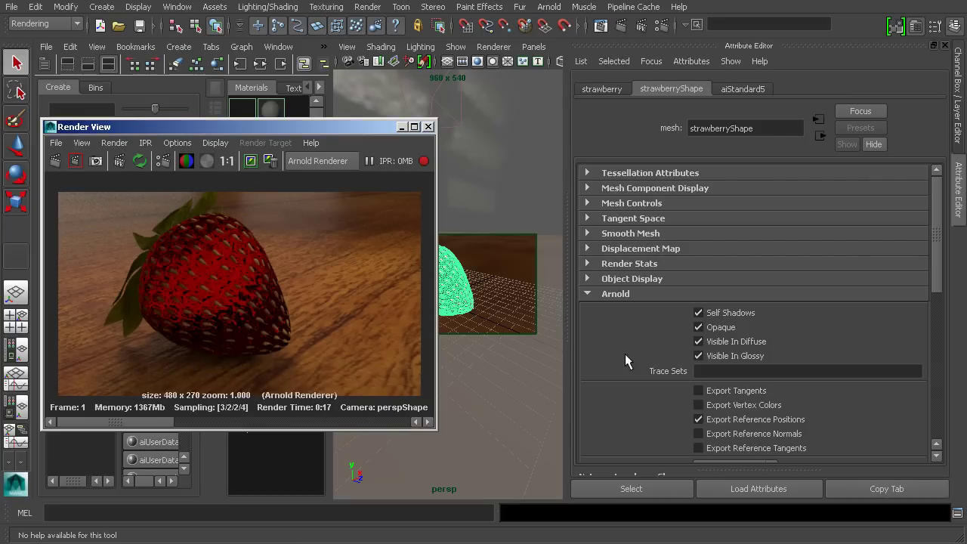
{"action": "left_click", "coordinate": [727, 328]}
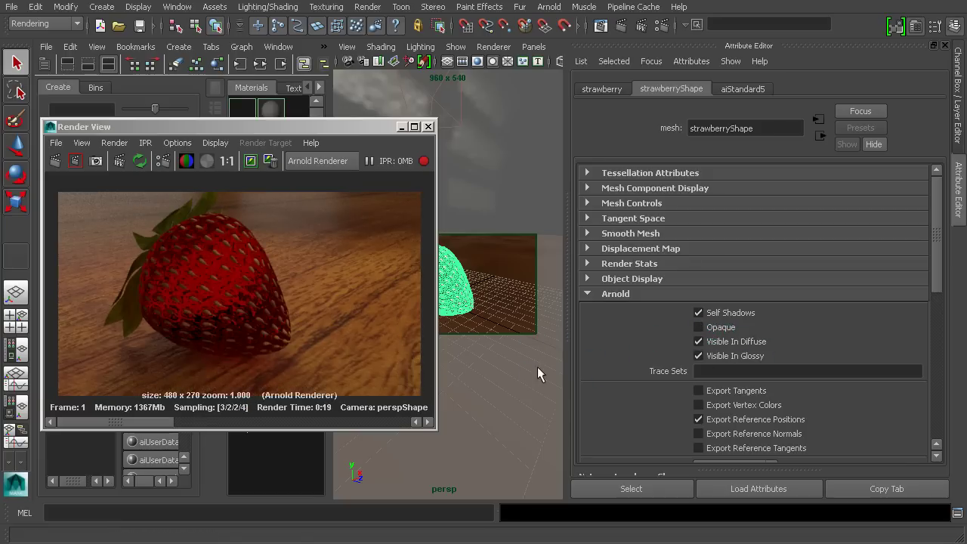
Compare the stored and current strawberry renders and re-enable Opaque on strawberryShape.
{"action": "left_click_drag", "start_coordinate": [145, 420], "coordinate": [170, 422]}
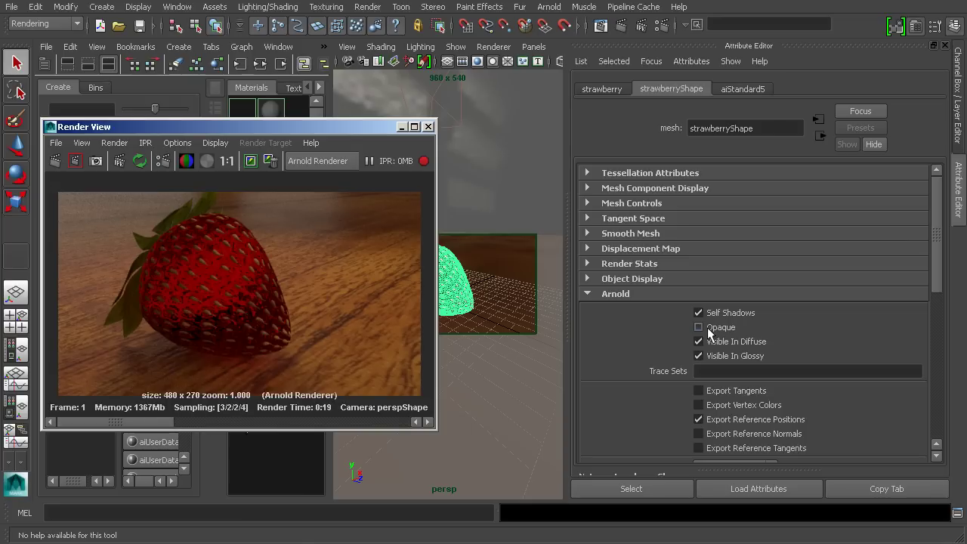
{"action": "left_click", "coordinate": [708, 329]}
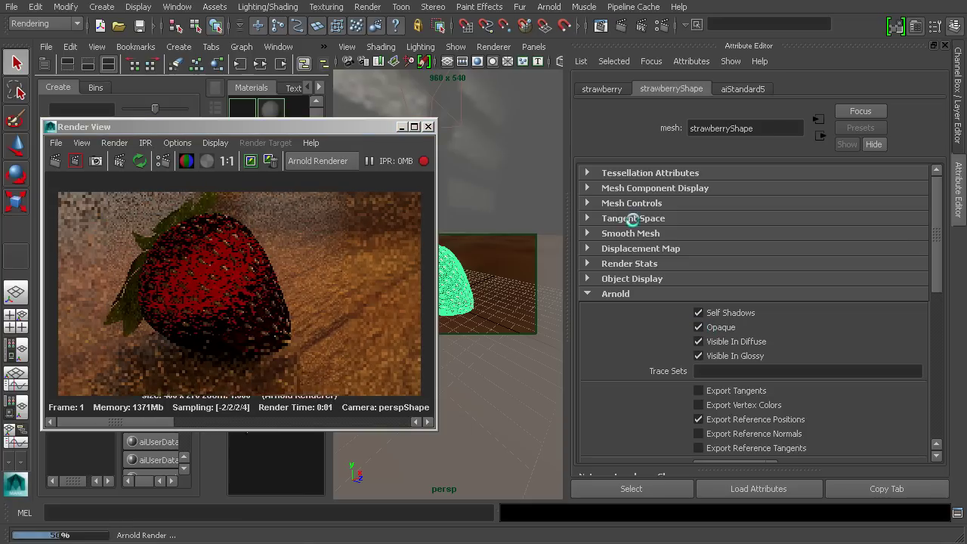
Raise the refraction roughness of the strawberry's aiStandard5 shader to about 0.474.
{"action": "left_click", "coordinate": [739, 89]}
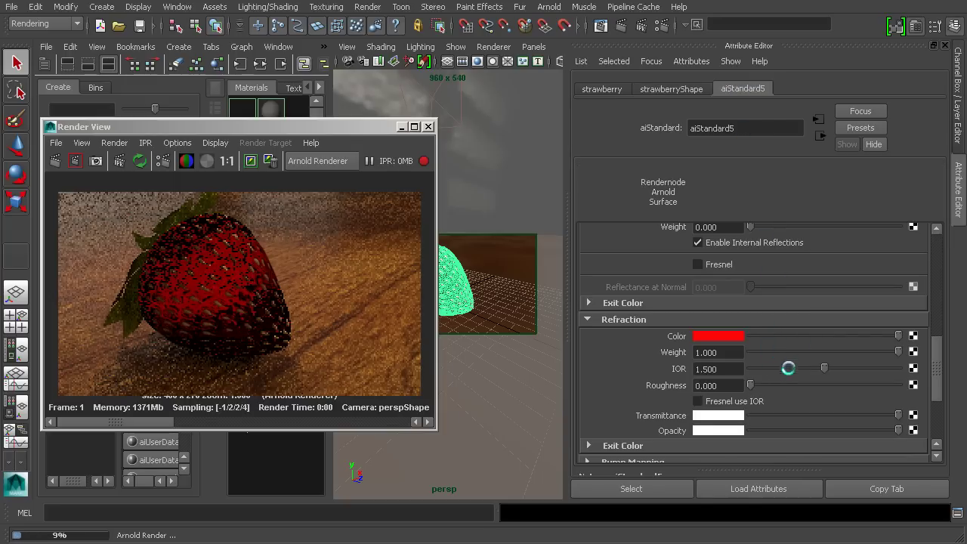
{"action": "left_click_drag", "start_coordinate": [937, 353], "coordinate": [937, 363]}
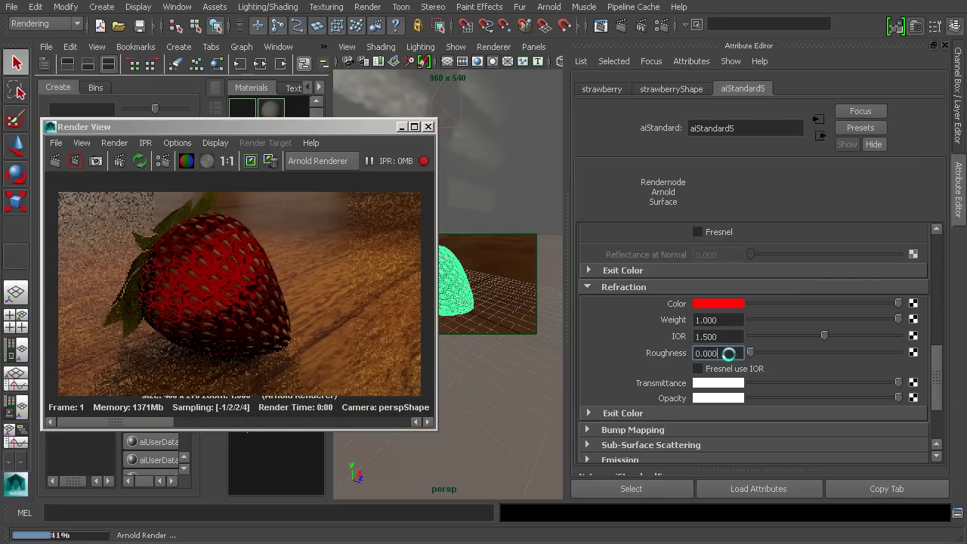
{"action": "left_click", "coordinate": [729, 353]}
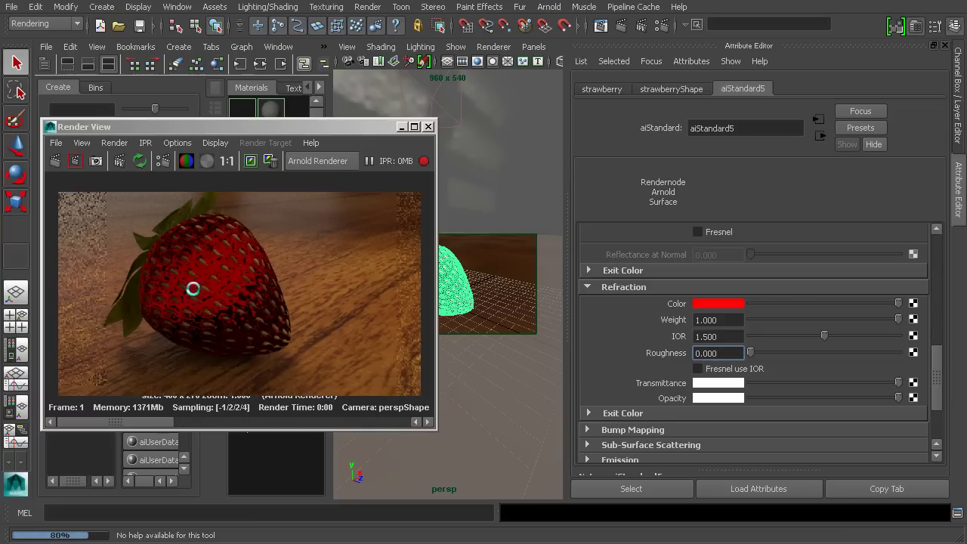
{"action": "left_click_drag", "start_coordinate": [750, 353], "coordinate": [820, 361]}
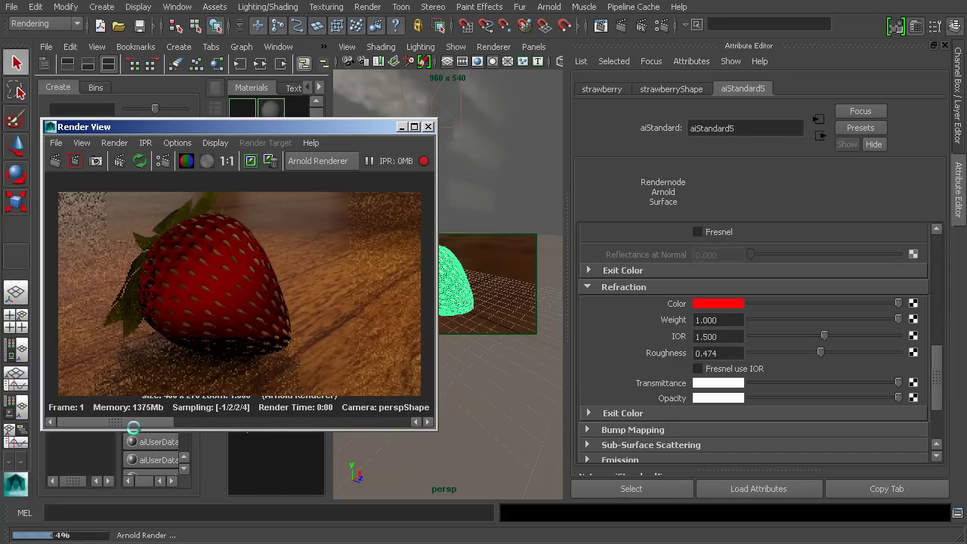
{"action": "left_click", "coordinate": [730, 352]}
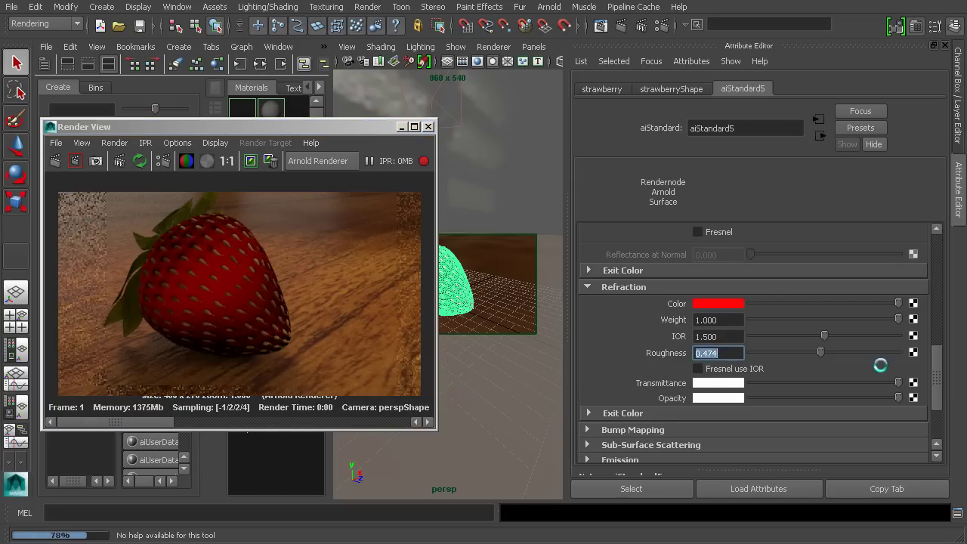
Expand the Sub-Surface Scattering settings of aiStandard5 and reduce its refraction weight to 0.
{"action": "left_click_drag", "start_coordinate": [940, 361], "coordinate": [935, 400]}
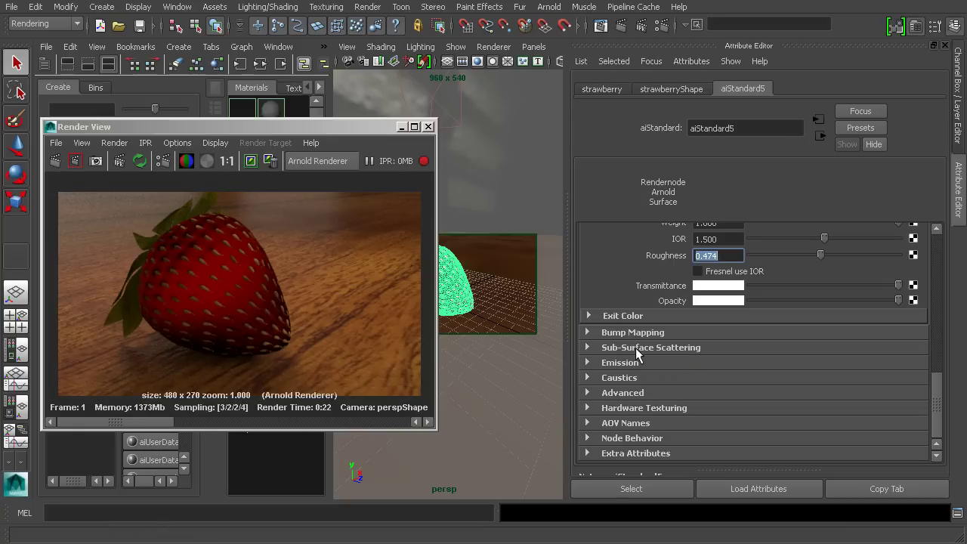
{"action": "left_click_drag", "start_coordinate": [294, 130], "coordinate": [696, 121]}
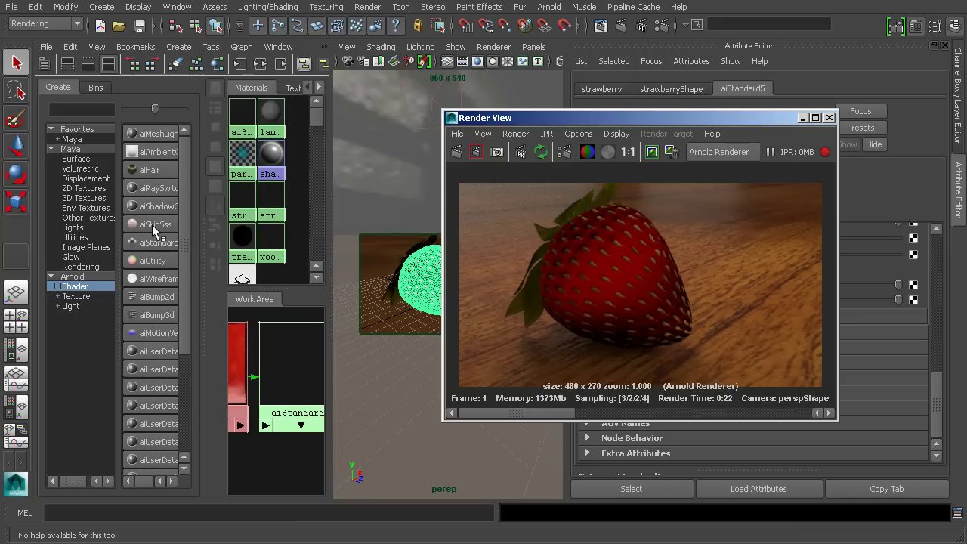
{"action": "left_click_drag", "start_coordinate": [593, 127], "coordinate": [226, 130]}
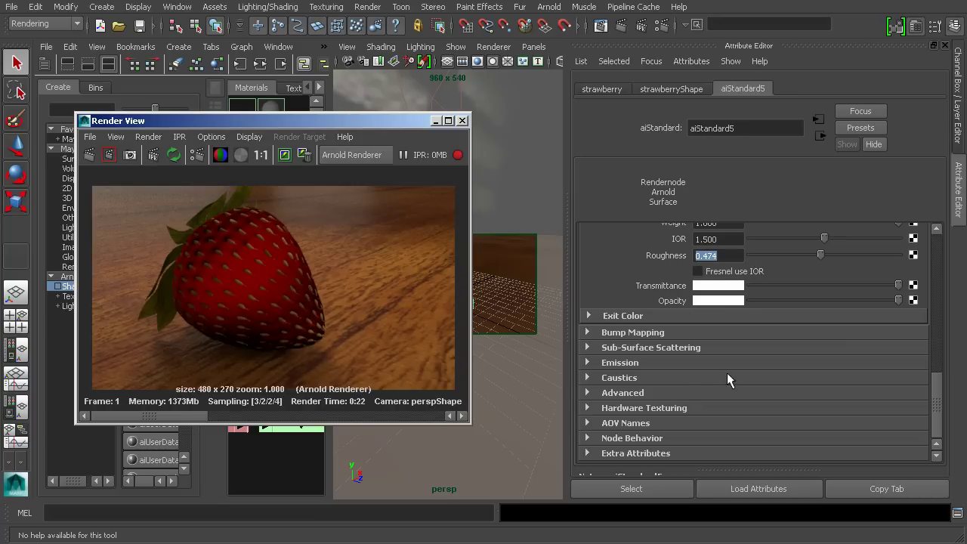
{"action": "left_click", "coordinate": [654, 347]}
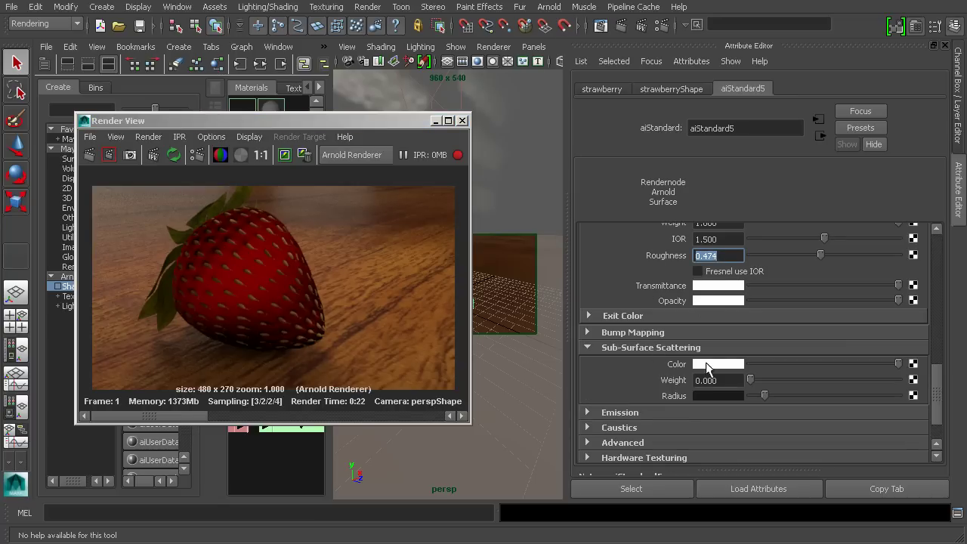
{"action": "left_click_drag", "start_coordinate": [937, 395], "coordinate": [934, 360]}
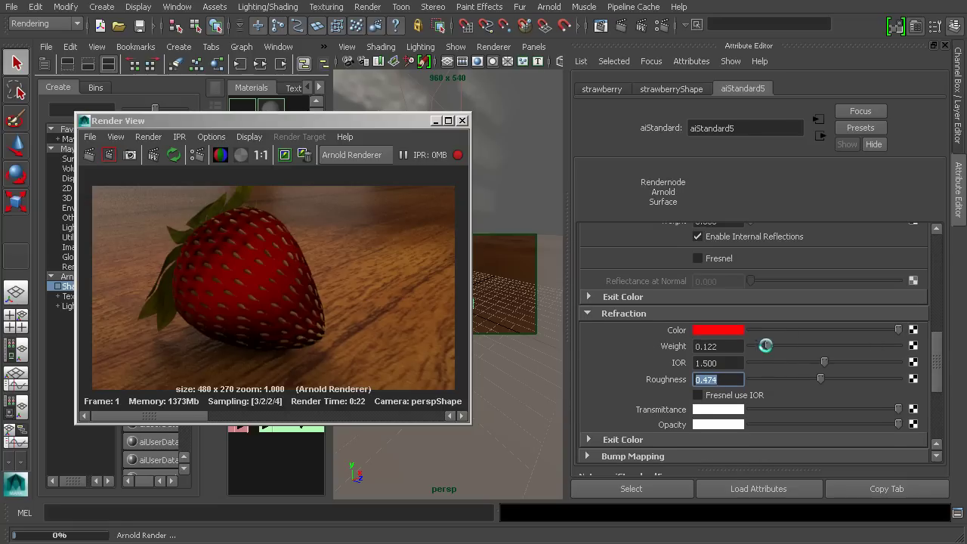
{"action": "left_click_drag", "start_coordinate": [768, 344], "coordinate": [703, 344]}
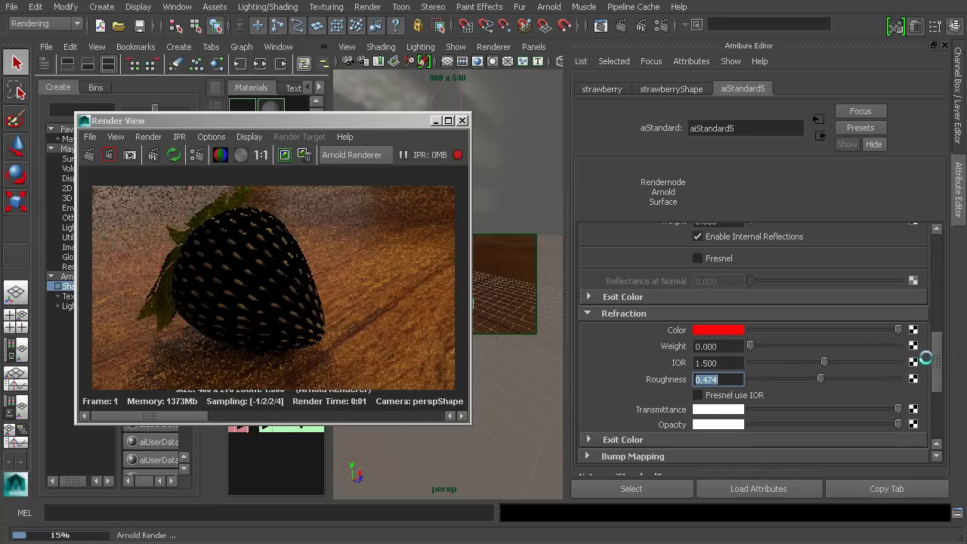
Set the diffuse weight of the strawberry's aiStandard5 shader to 0.7.
{"action": "left_click_drag", "start_coordinate": [936, 359], "coordinate": [931, 254]}
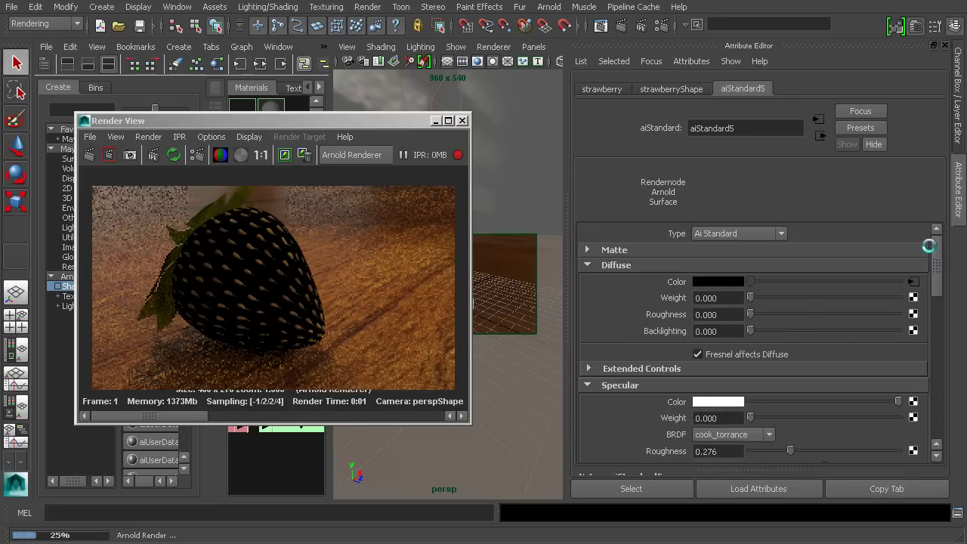
{"action": "left_click_drag", "start_coordinate": [794, 308], "coordinate": [874, 301]}
{"action": "left_click", "coordinate": [722, 298]}
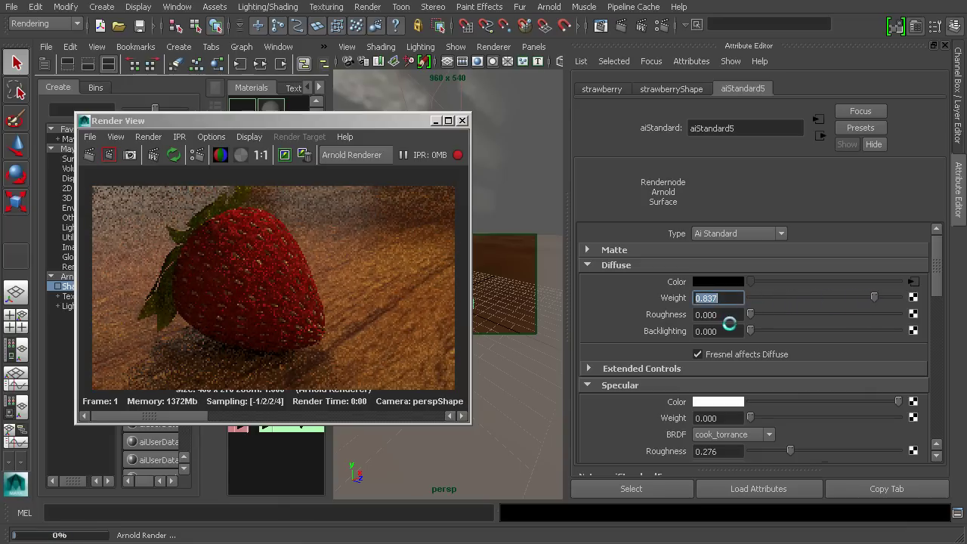
{"action": "type", "text": ".7"}
{"action": "key", "text": "Return"}
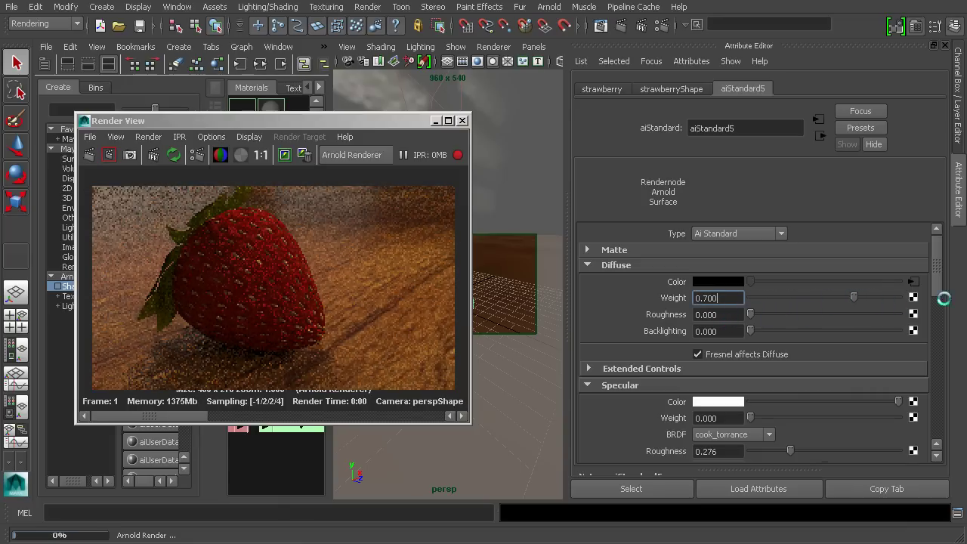
Replace all stored renders with the current one and raise the sub-surface scattering weight of aiStandard5 to about 0.148.
{"action": "scroll", "coordinate": [939, 262], "scroll_direction": "down", "scroll_amount": 1}
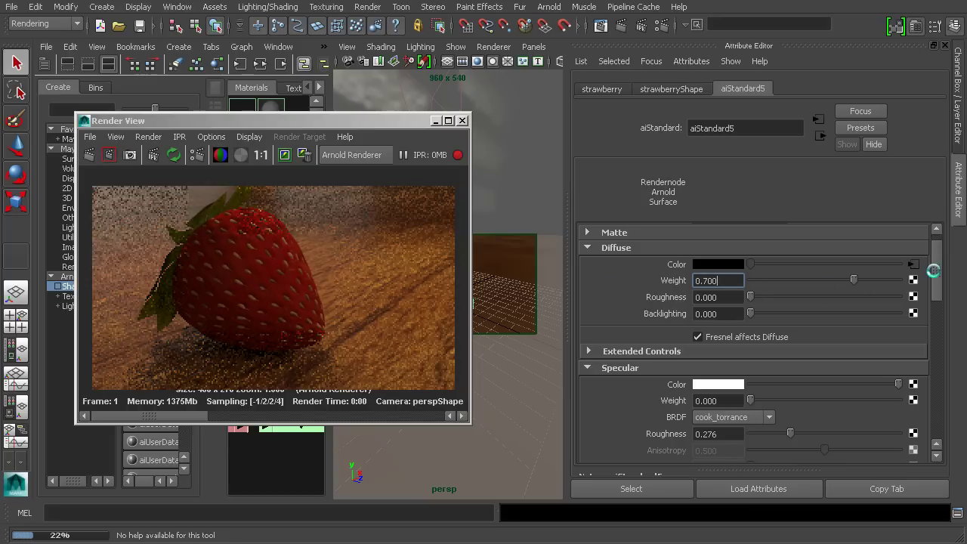
{"action": "scroll", "coordinate": [747, 373], "scroll_direction": "down", "scroll_amount": 15}
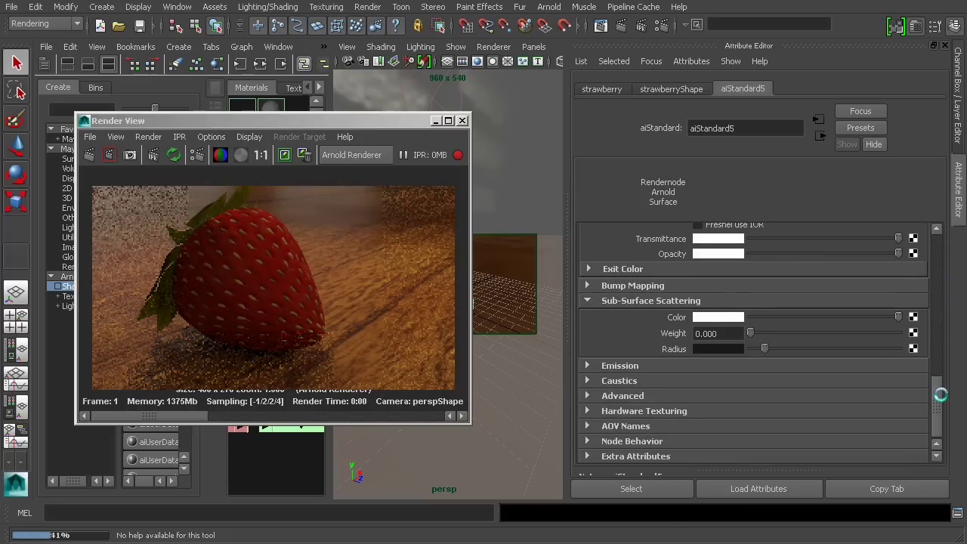
{"action": "left_click", "coordinate": [717, 333]}
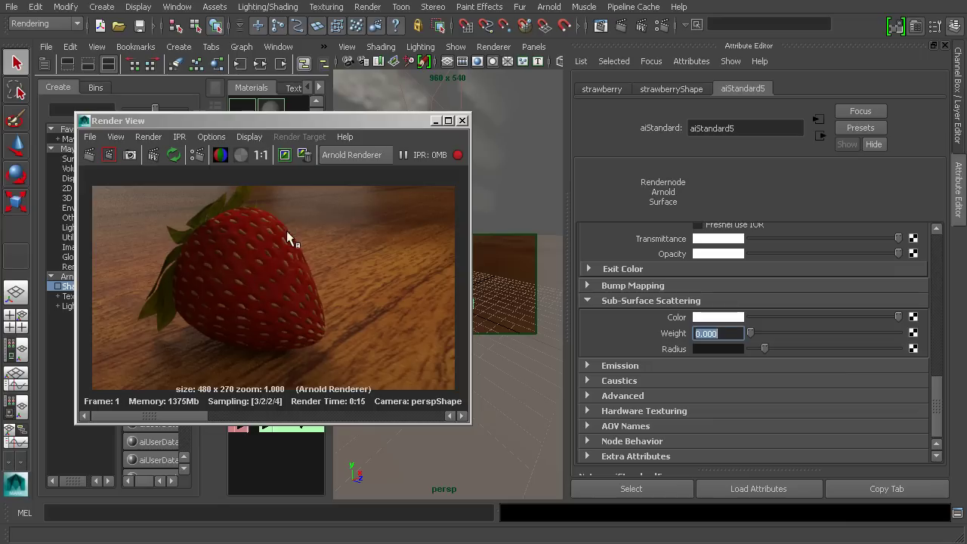
{"action": "right_click", "coordinate": [306, 158]}
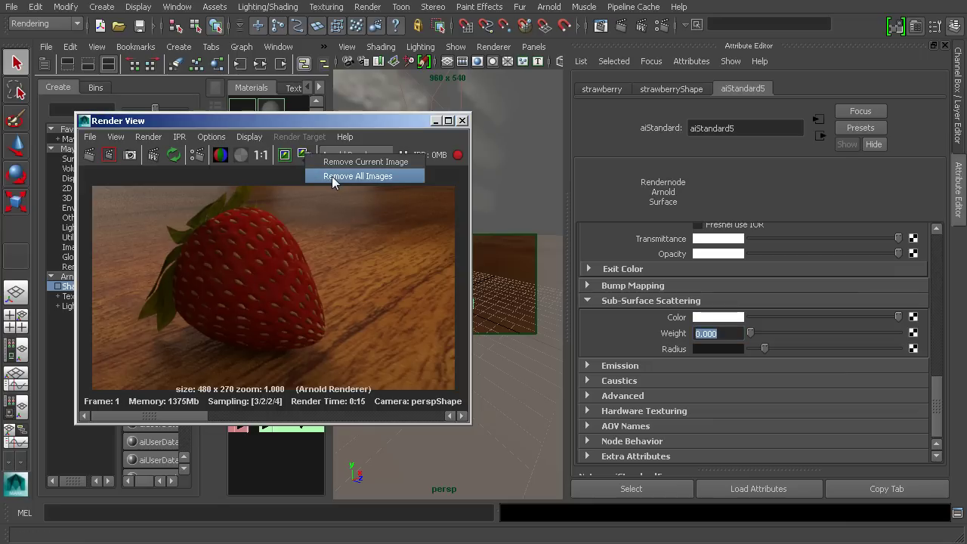
{"action": "left_click", "coordinate": [332, 176]}
{"action": "left_click", "coordinate": [286, 154]}
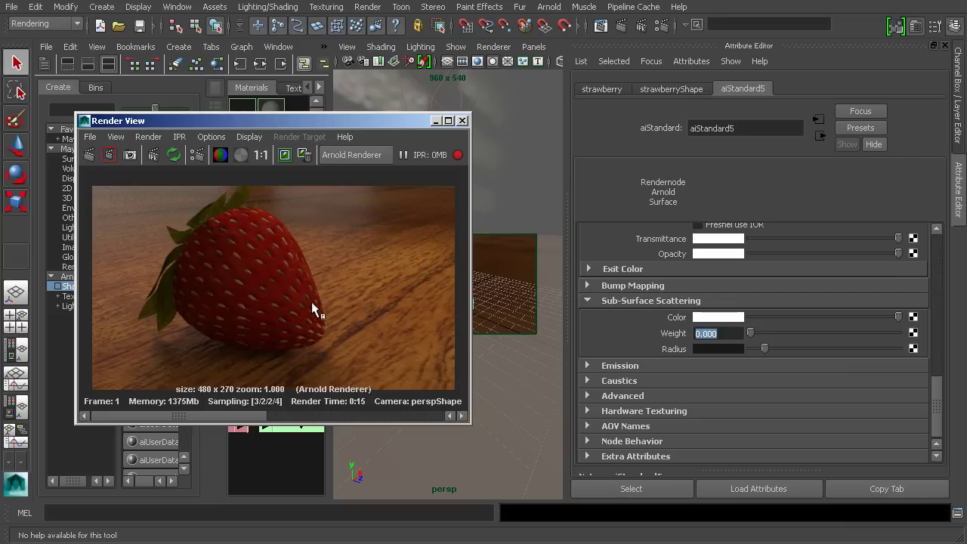
{"action": "left_click_drag", "start_coordinate": [750, 333], "coordinate": [771, 334]}
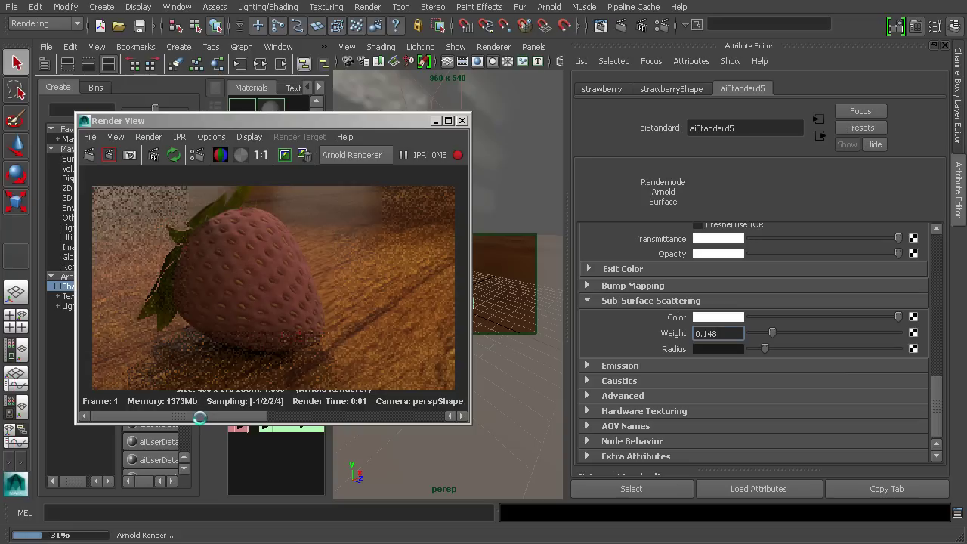
{"action": "left_click", "coordinate": [199, 418]}
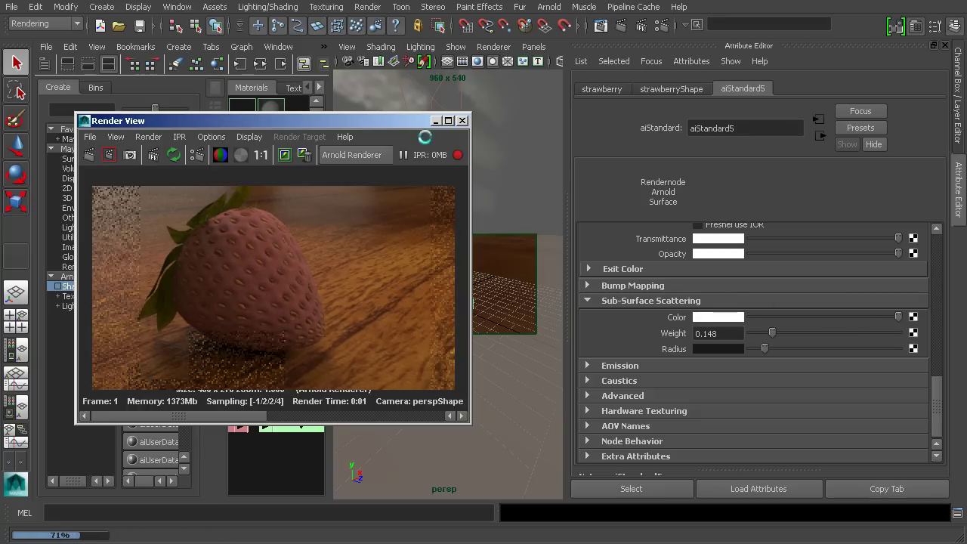
Connect the file2 strawberry texture to the sub-surface scattering color of aiStandard5 and refresh the IPR render.
{"action": "left_click_drag", "start_coordinate": [362, 120], "coordinate": [665, 135]}
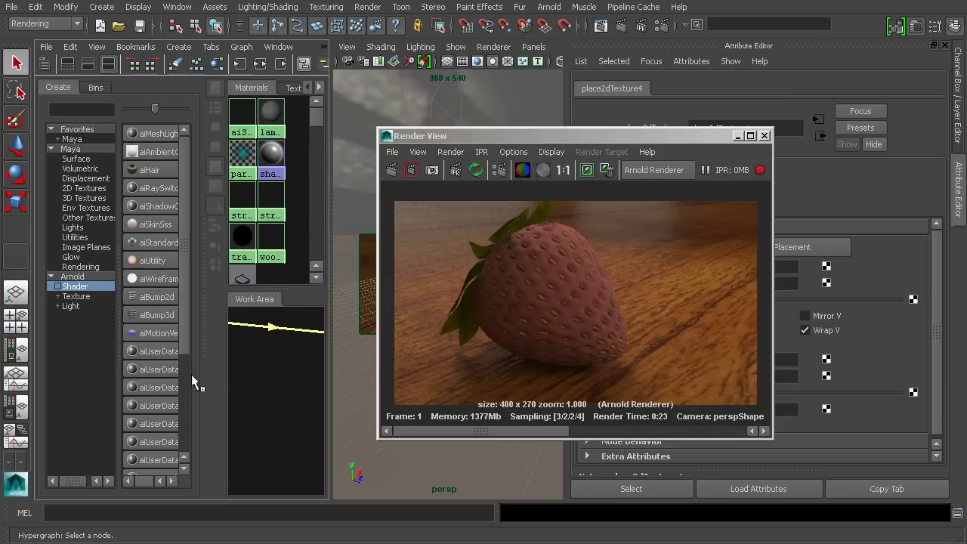
{"action": "left_click", "coordinate": [311, 376]}
{"action": "left_click_drag", "start_coordinate": [592, 141], "coordinate": [398, 23]}
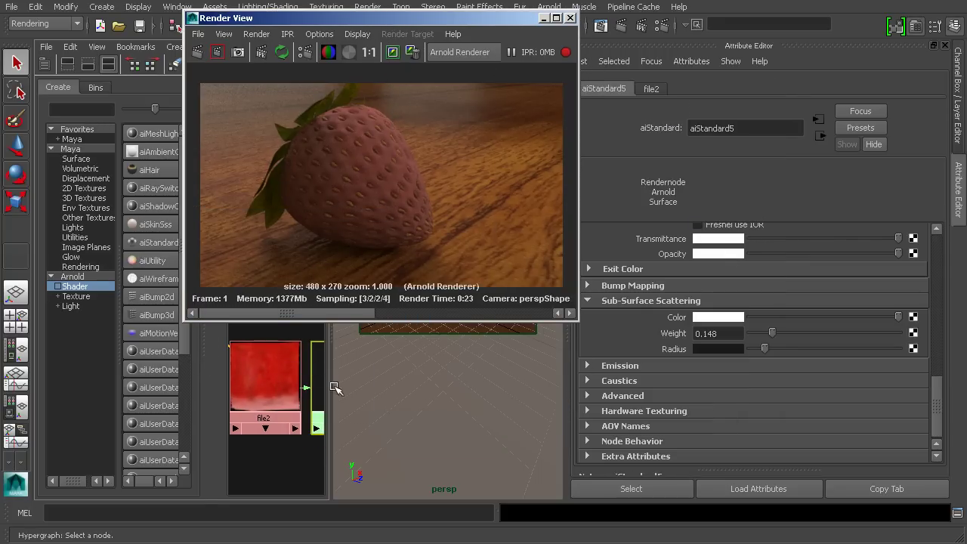
{"action": "middle_click_drag", "start_coordinate": [272, 386], "coordinate": [657, 319]}
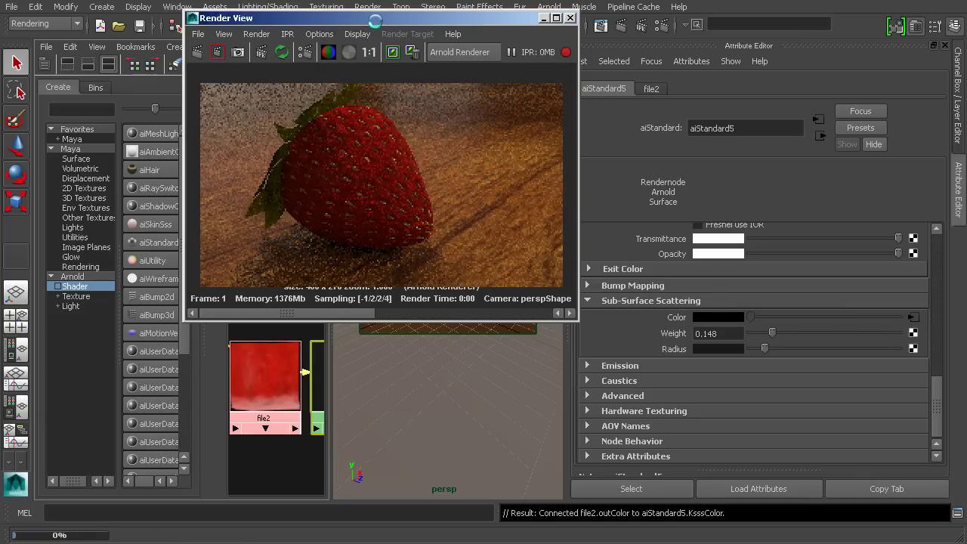
{"action": "left_click_drag", "start_coordinate": [376, 20], "coordinate": [342, 30]}
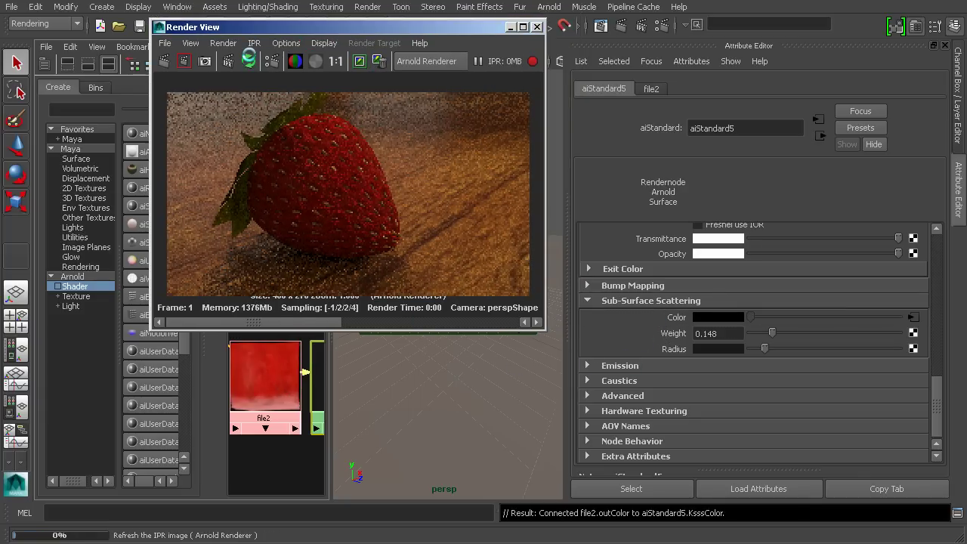
{"action": "left_click", "coordinate": [249, 59]}
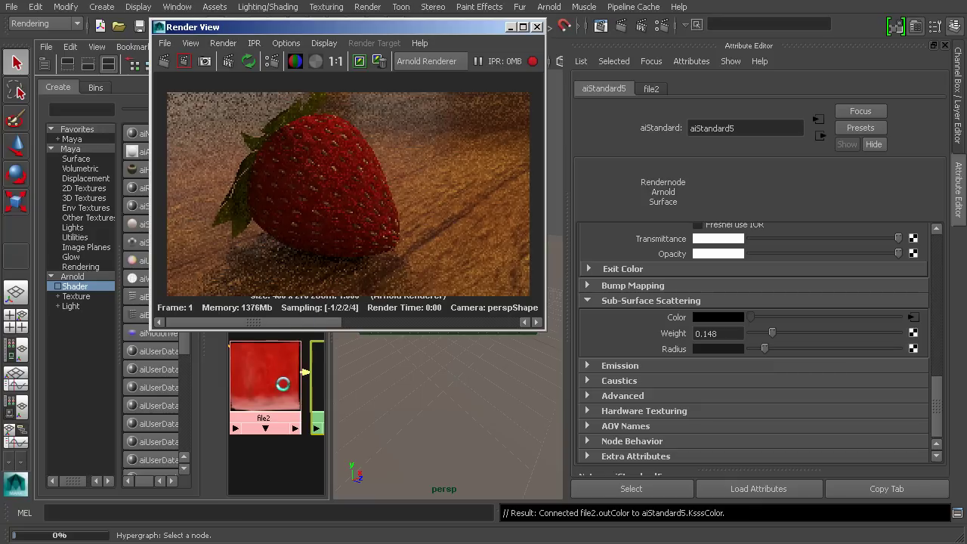
Raise the sub-surface scattering weight of aiStandard5 to about 0.281, comparing the IPR render with the stored image before and after.
{"action": "scroll", "coordinate": [302, 389], "scroll_direction": "down", "scroll_amount": 2}
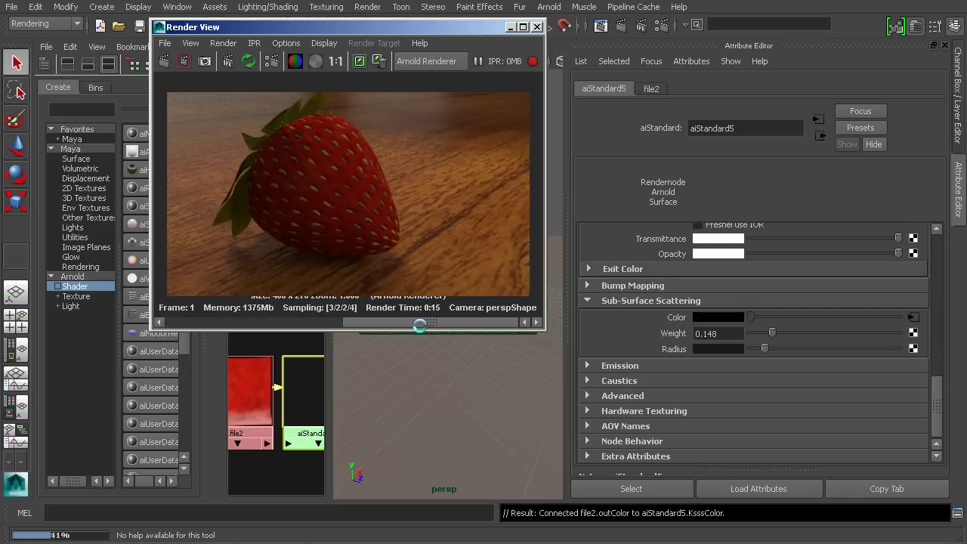
{"action": "left_click_drag", "start_coordinate": [416, 319], "coordinate": [283, 320]}
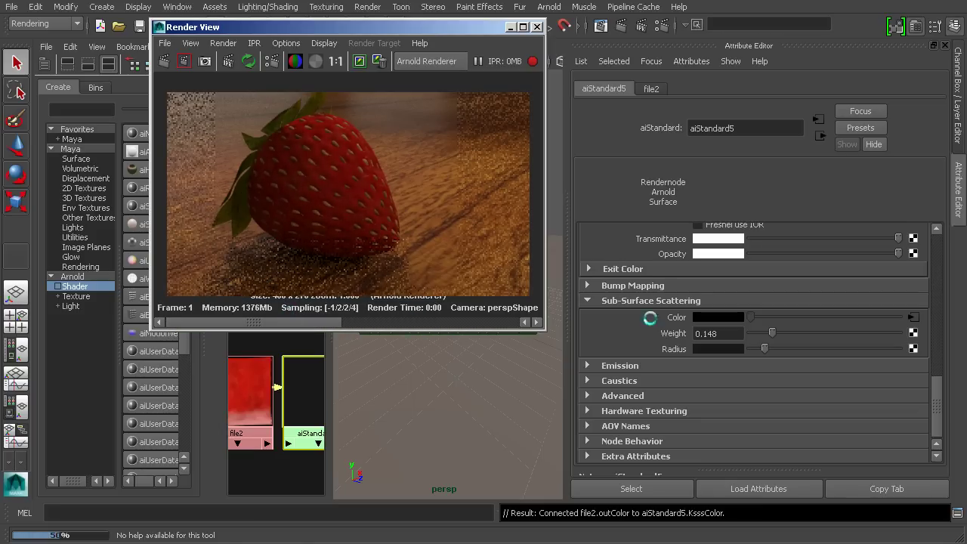
{"action": "left_click_drag", "start_coordinate": [771, 333], "coordinate": [785, 333]}
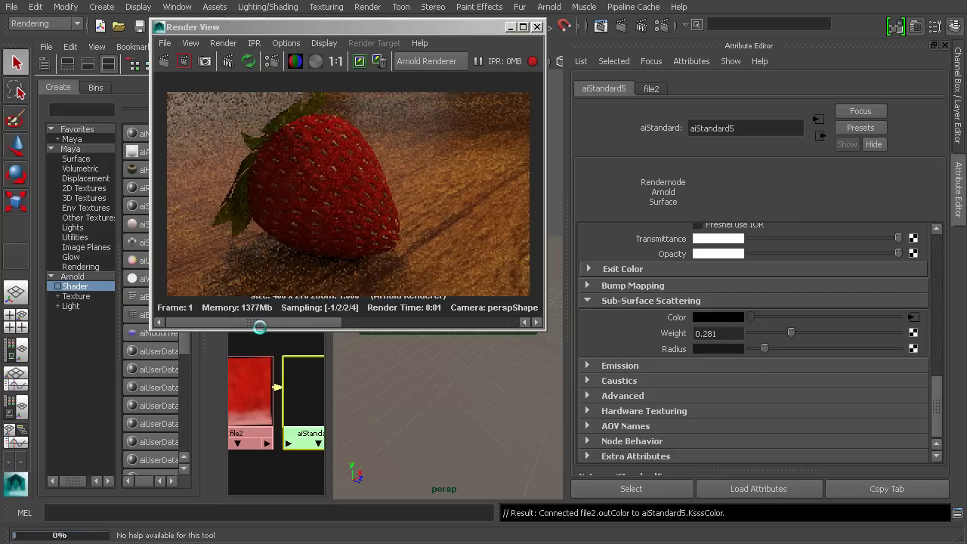
{"action": "left_click_drag", "start_coordinate": [327, 323], "coordinate": [284, 314]}
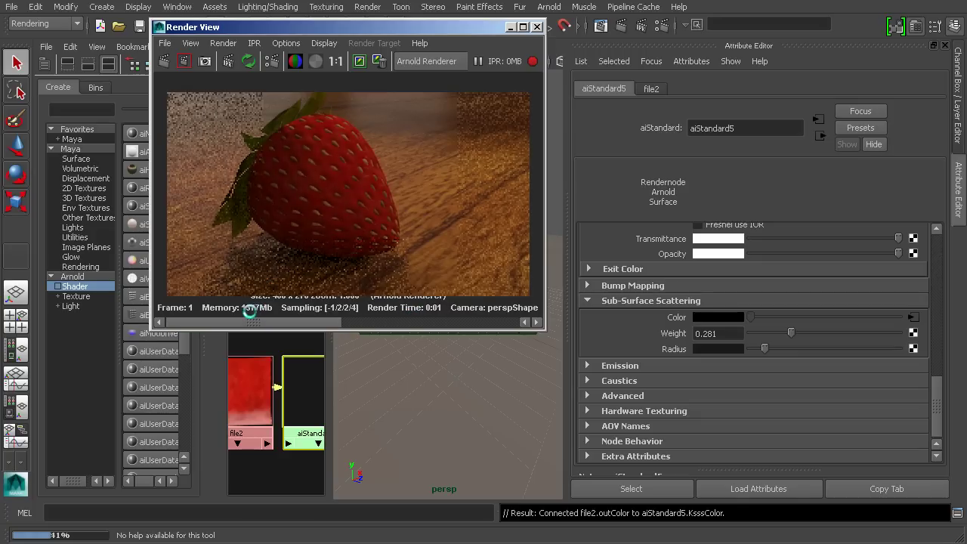
Raise the specular weight of aiStandard5 to about 0.276 and compare the result with the stored render.
{"action": "scroll", "coordinate": [914, 362], "scroll_direction": "up", "scroll_amount": 6}
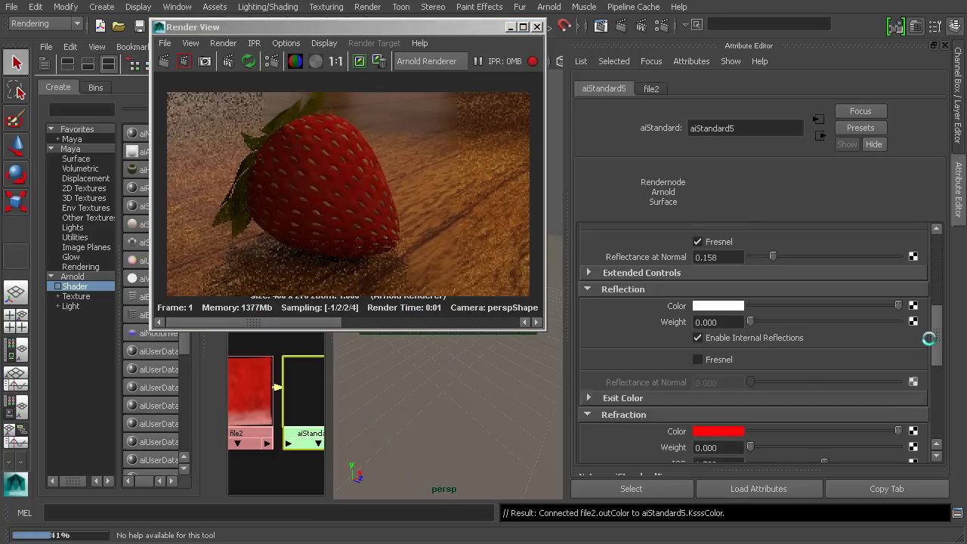
{"action": "scroll", "coordinate": [914, 317], "scroll_direction": "up", "scroll_amount": 2}
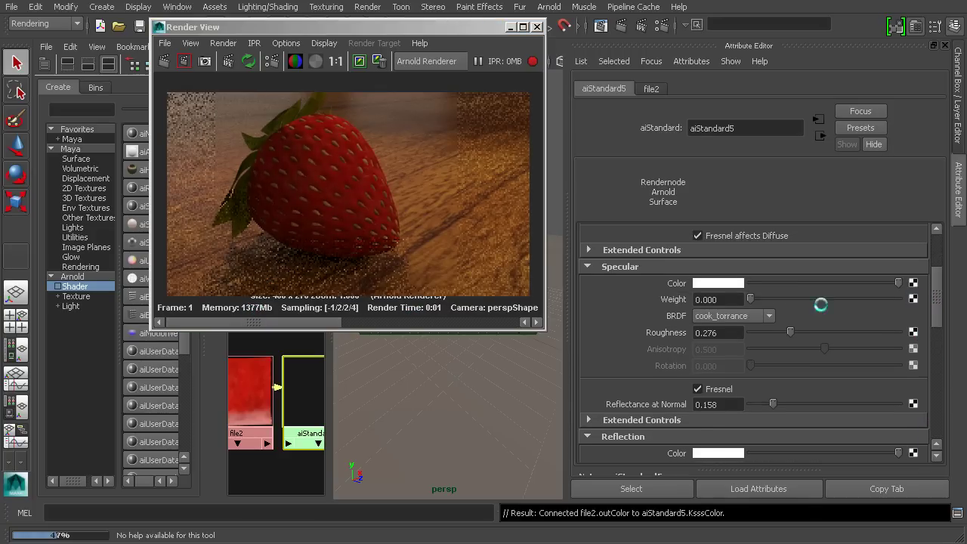
{"action": "left_click_drag", "start_coordinate": [750, 299], "coordinate": [790, 299]}
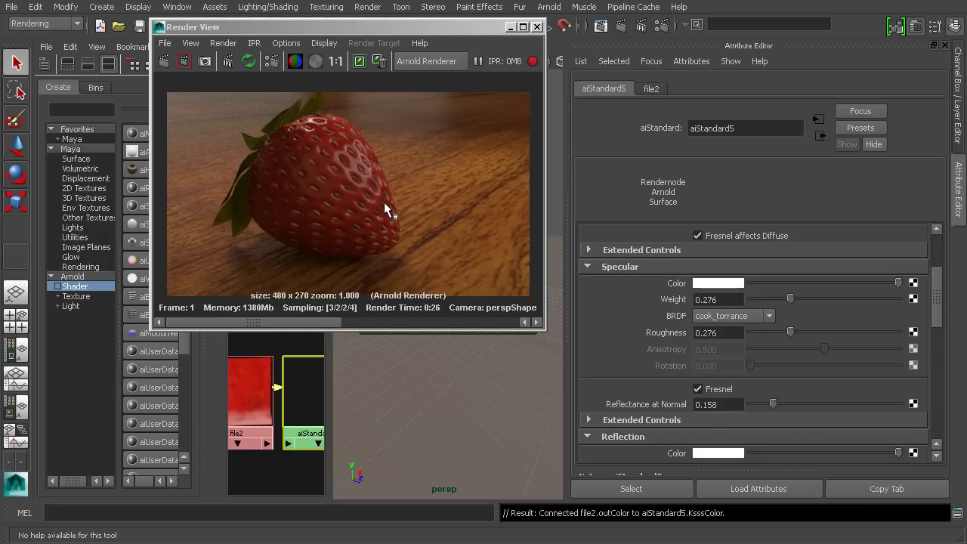
{"action": "left_click_drag", "start_coordinate": [317, 323], "coordinate": [291, 313]}
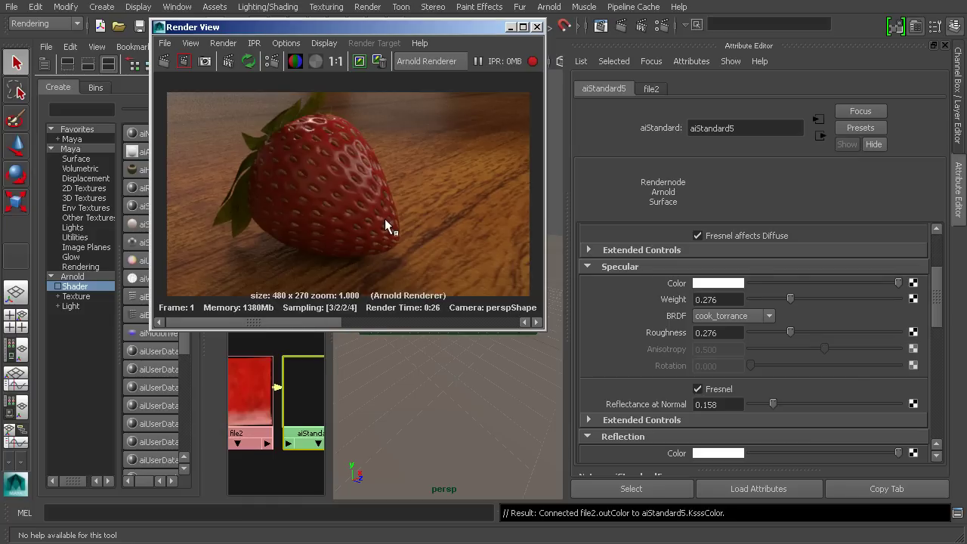